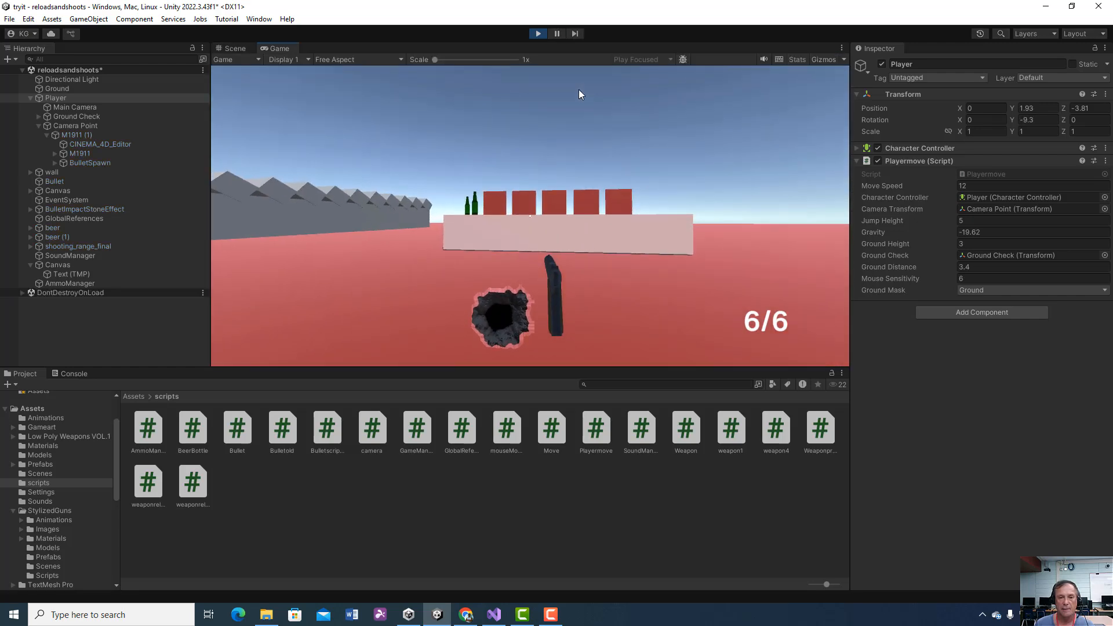
- Test the running game by firing all six shots and reloading the pistol, and end play mode
left_click(590, 98)
left_click(589, 93)
left_click(578, 92)
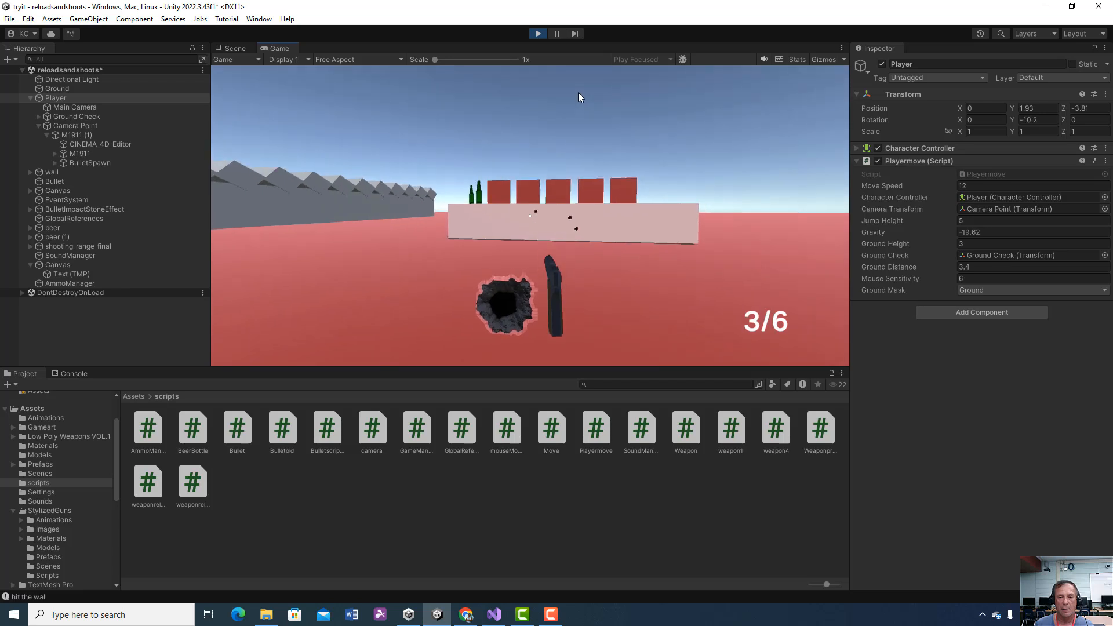
left_click(581, 92)
left_click(591, 87)
left_click(593, 87)
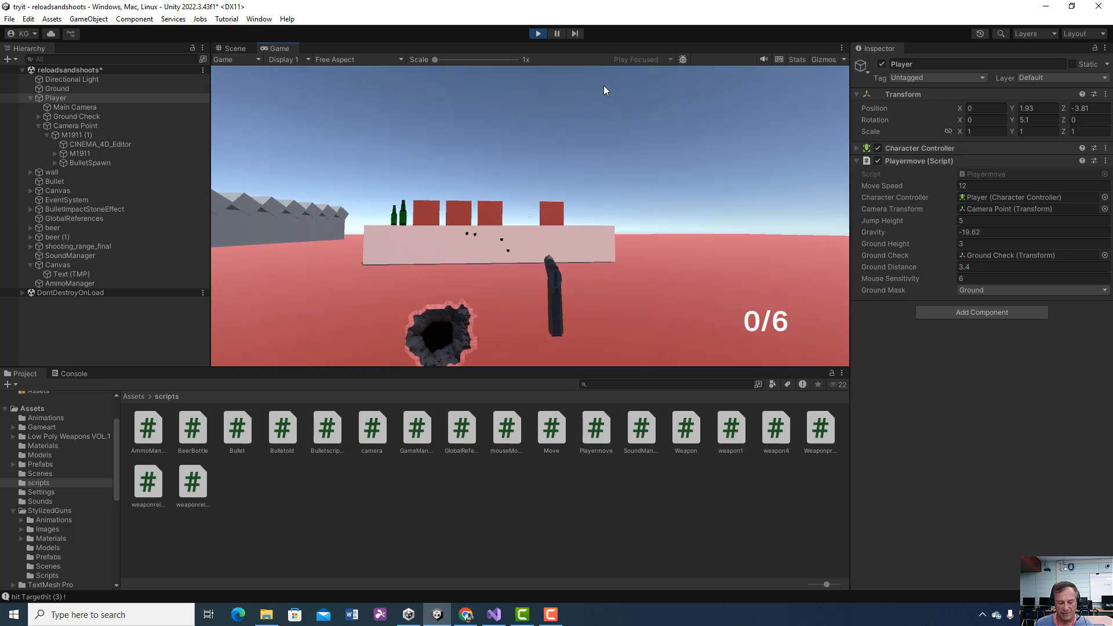
key("r")
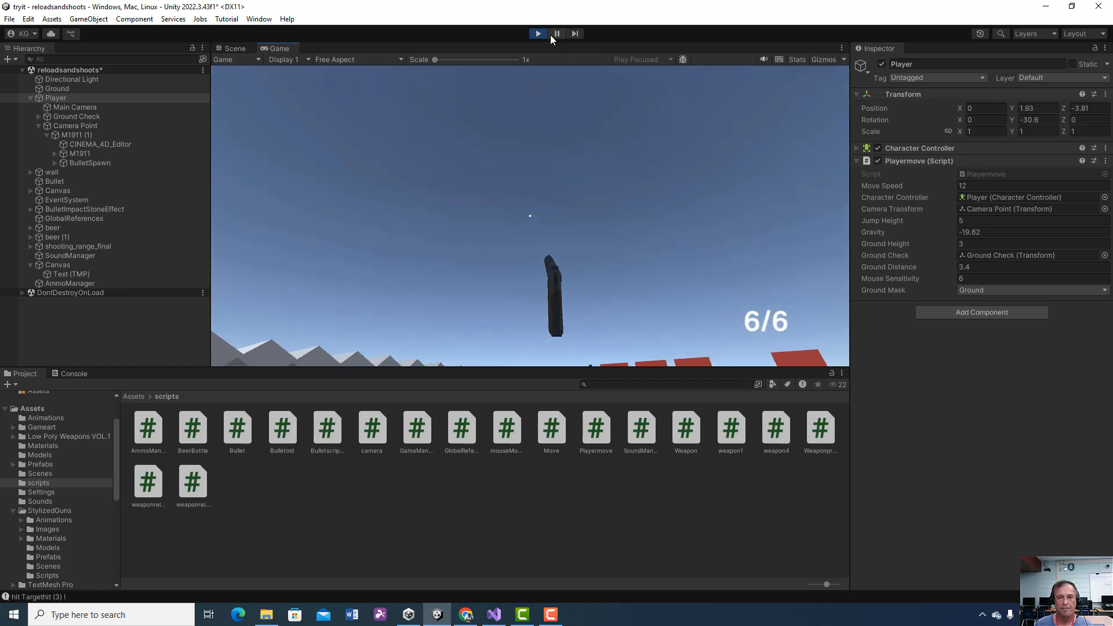
left_click(538, 33)
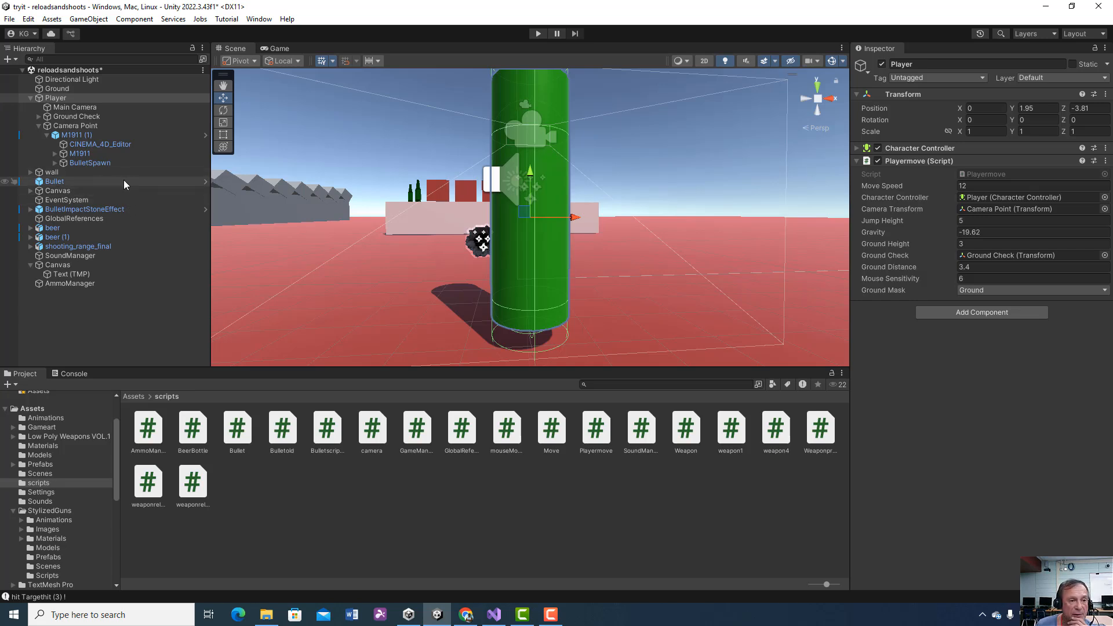
- Inspect the M1911 (1) weapon component, and switch to Visual Studio to review the reload and magazine fields declared in weapon1.cs
left_click(86, 136)
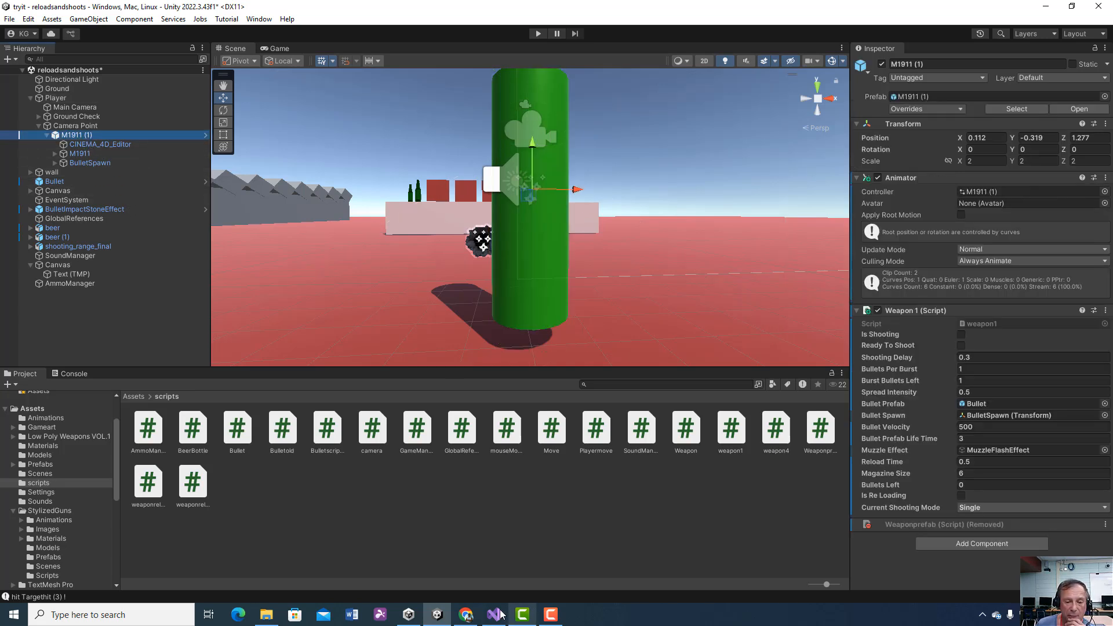
left_click(493, 615)
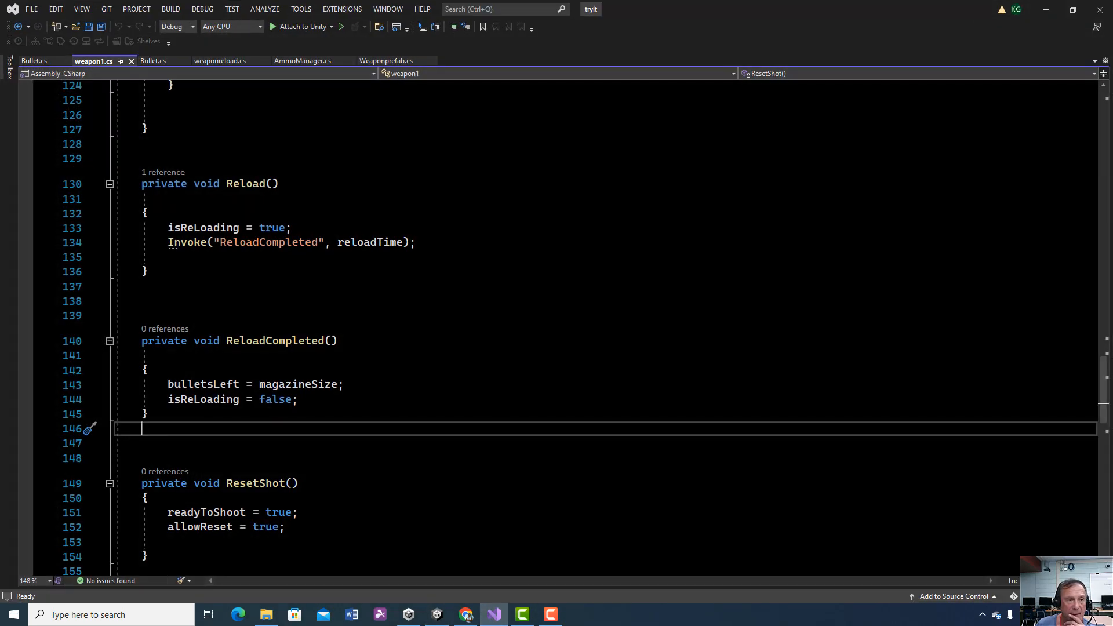
scroll(557, 325, "up", 5)
scroll(556, 324, "up", 10)
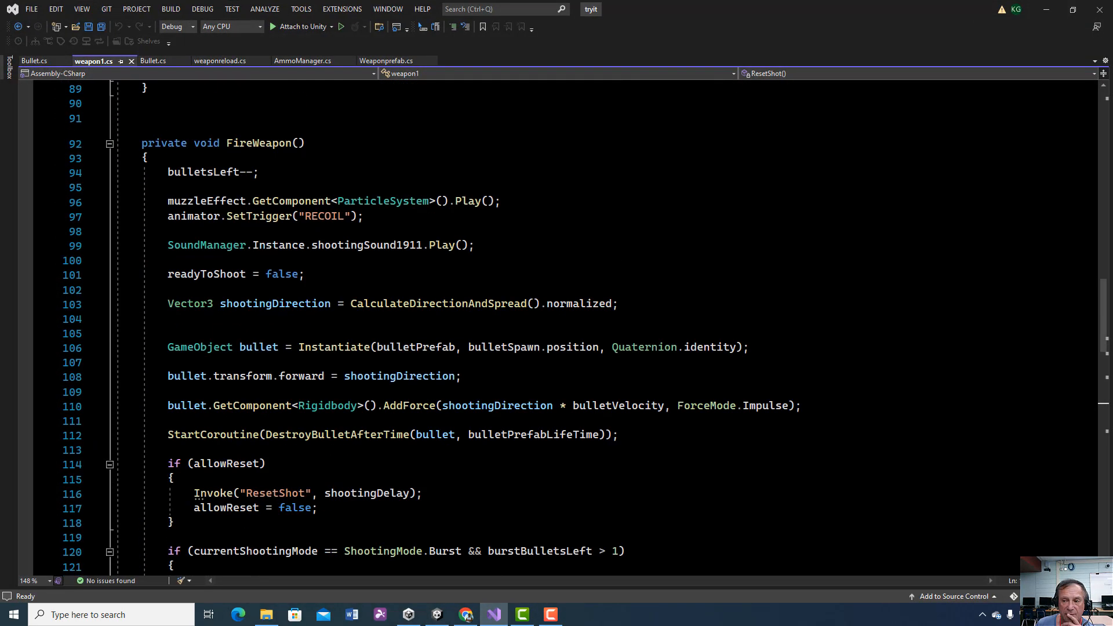
left_click_drag(1104, 310, 1105, 176)
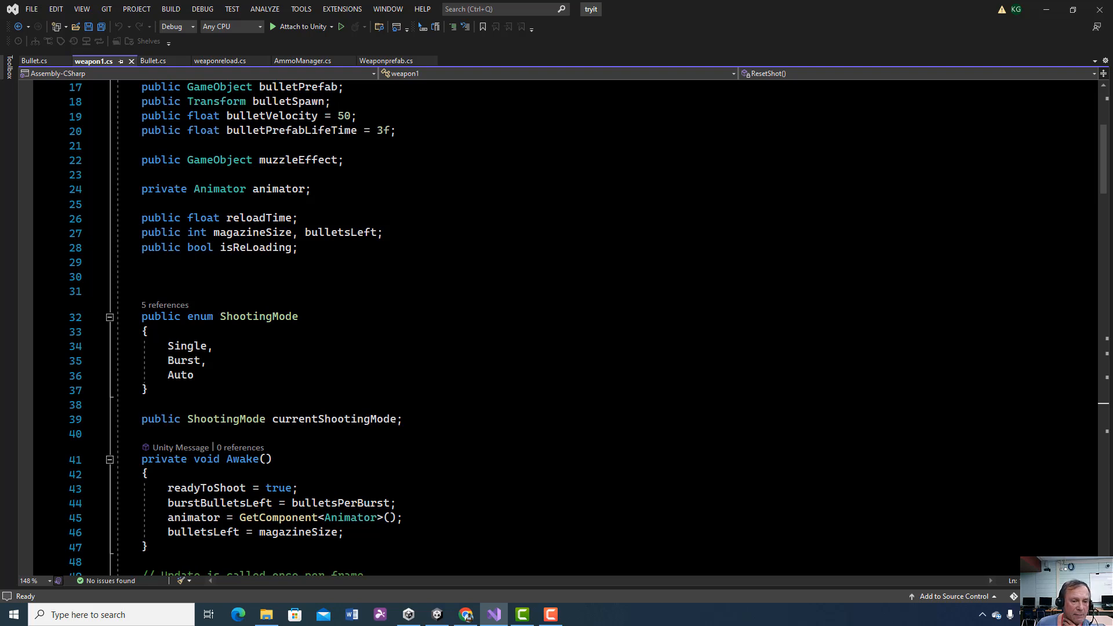
scroll(556, 324, "down", 2)
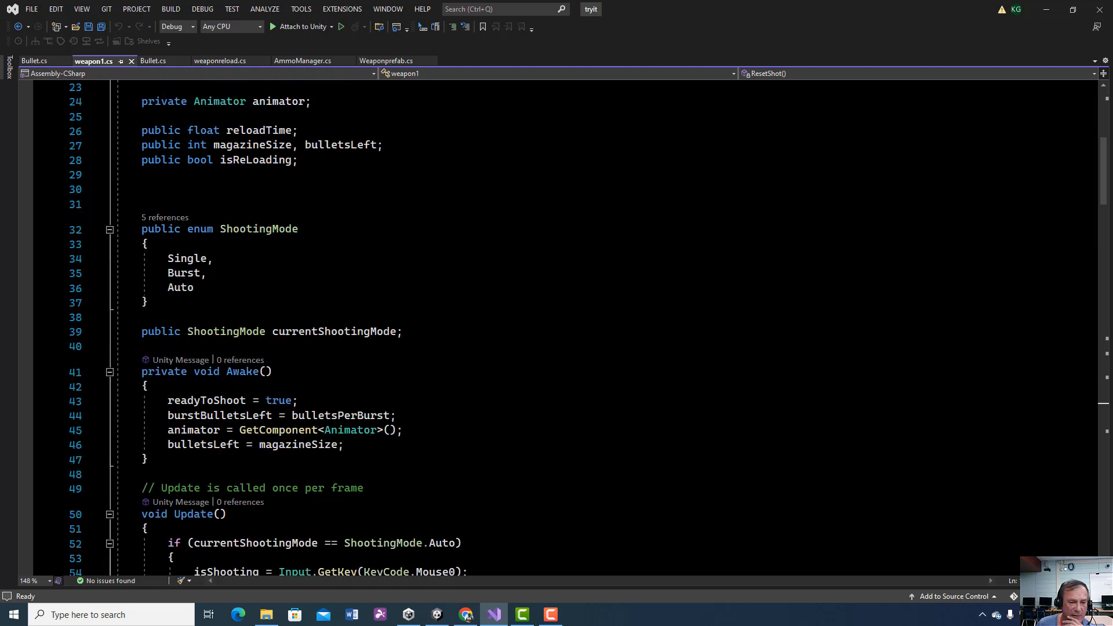
- Review the Awake and Update methods in weapon1.cs, covering shooting modes, the R-key reload condition and the commented-out automatic reload
scroll(588, 327, "down", 4)
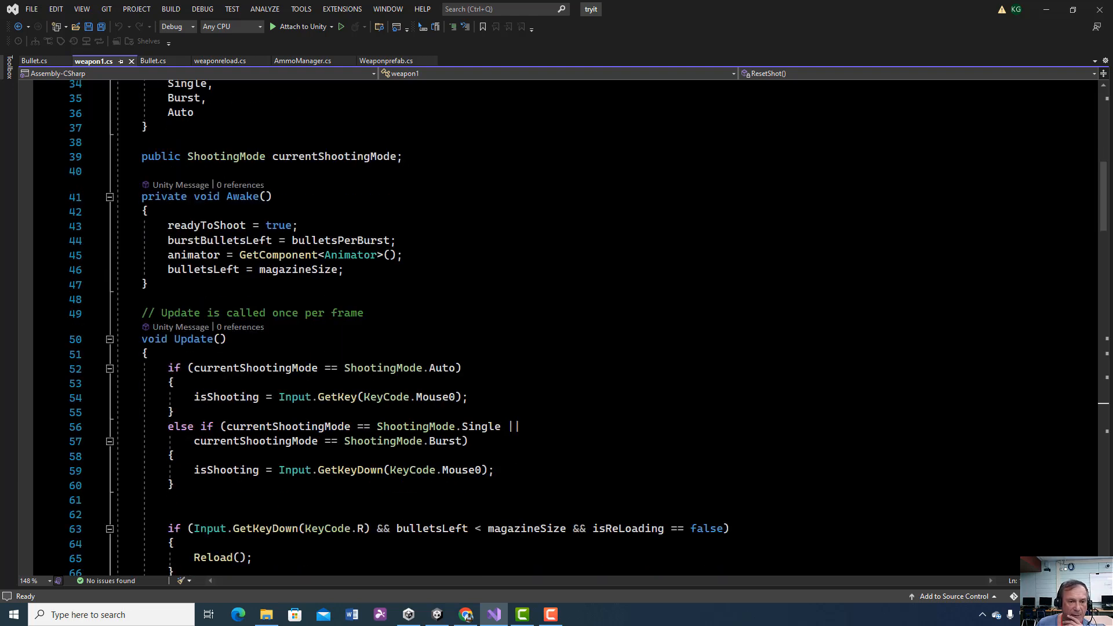
scroll(557, 328, "up", 2)
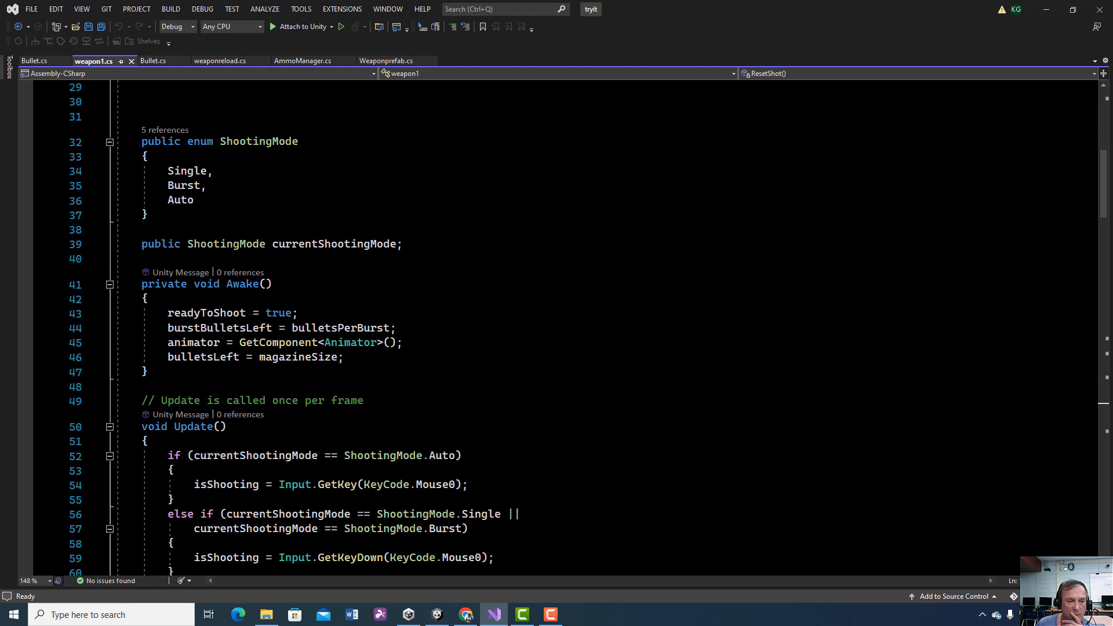
scroll(556, 327, "down", 2)
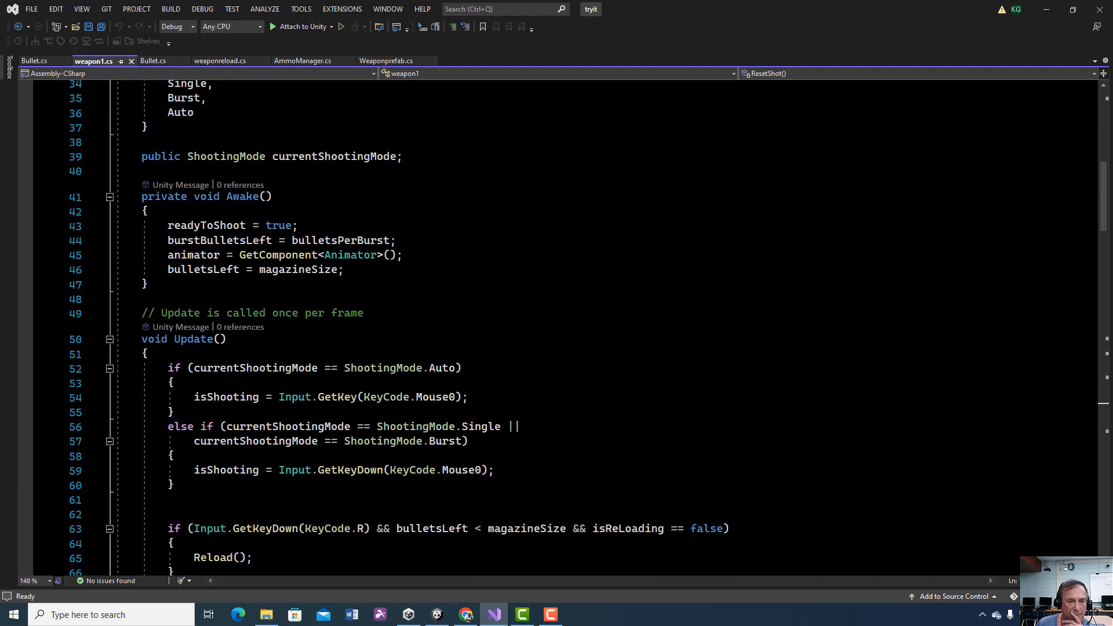
scroll(556, 327, "down", 1)
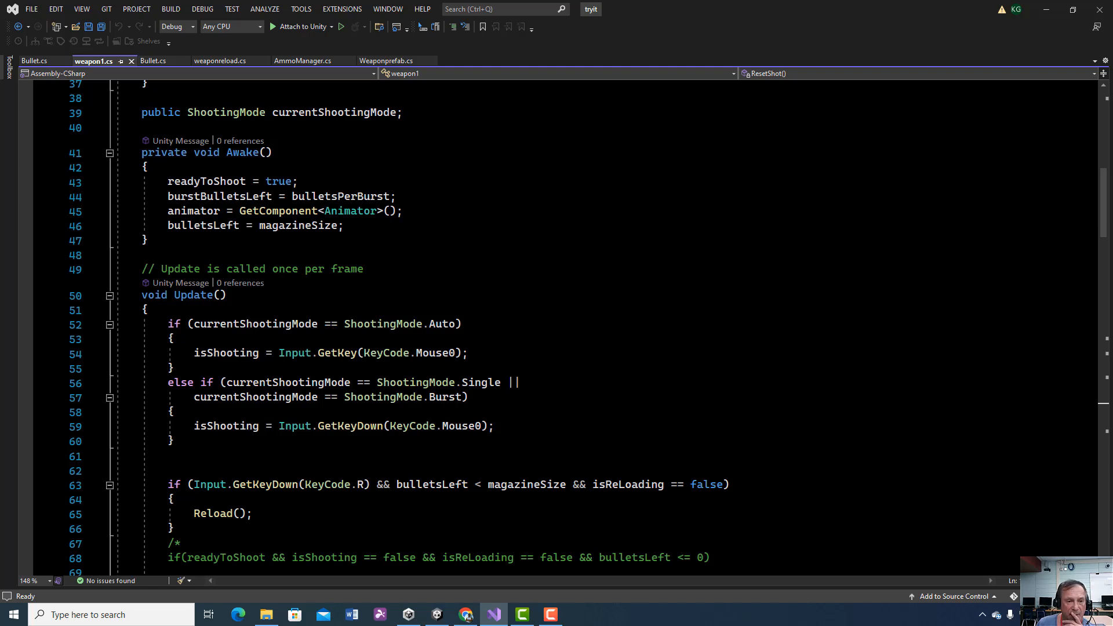
scroll(557, 327, "down", 2)
scroll(557, 327, "down", 1)
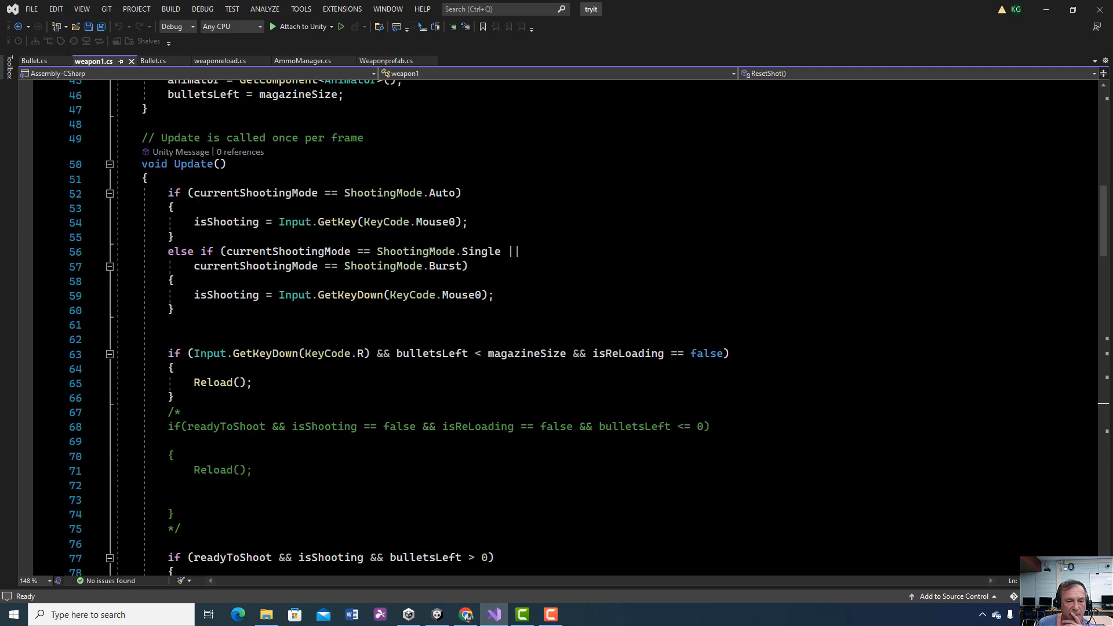
scroll(557, 328, "down", 1)
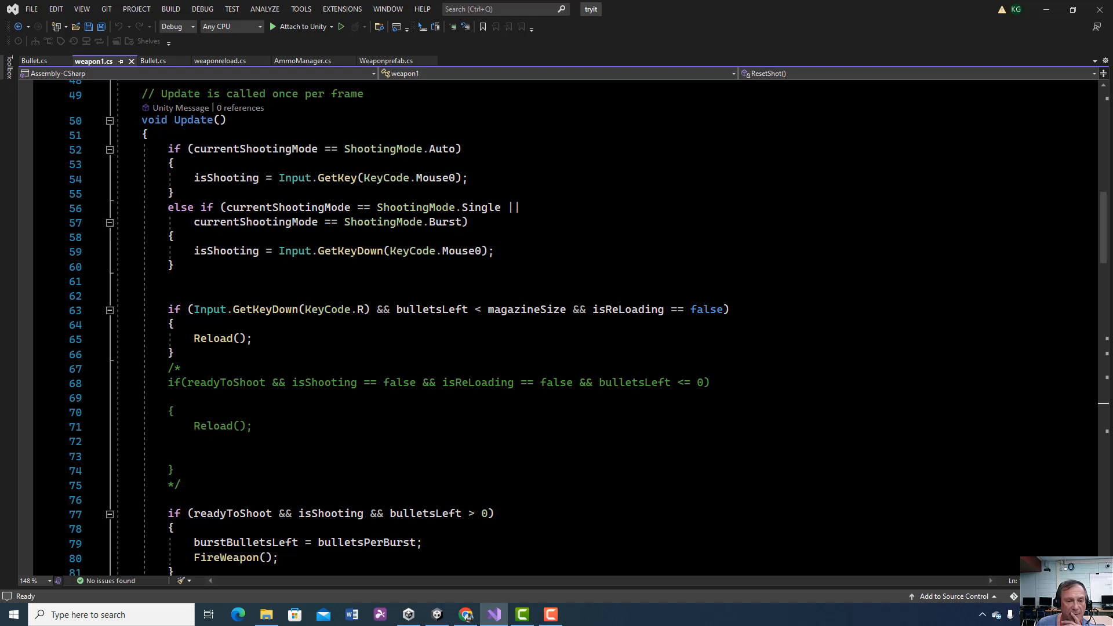
scroll(557, 328, "down", 1)
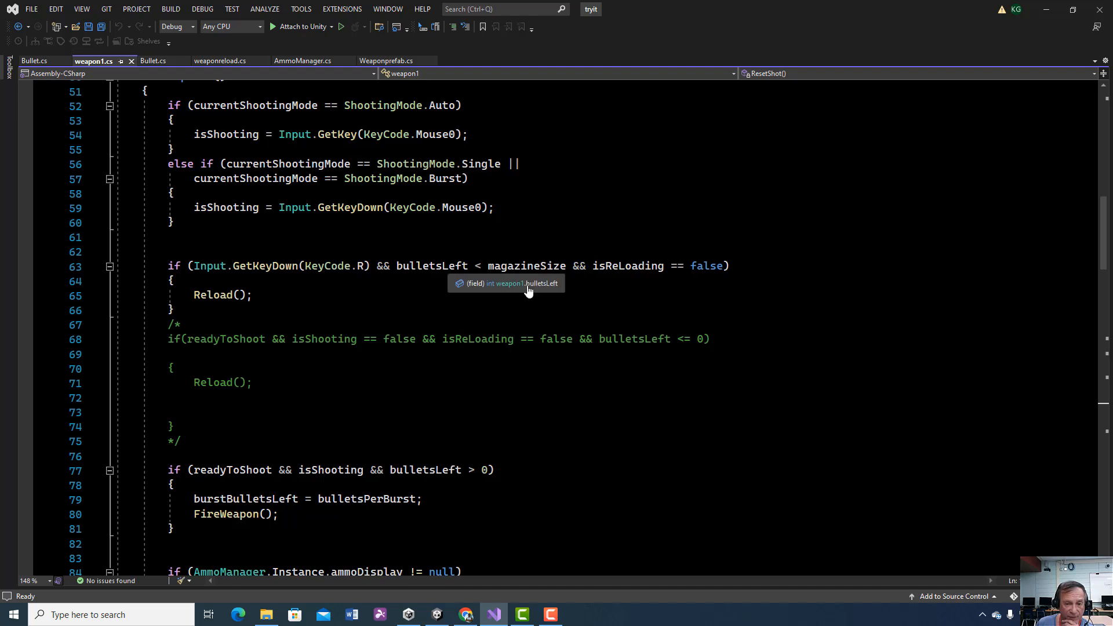
scroll(527, 289, "down", 2)
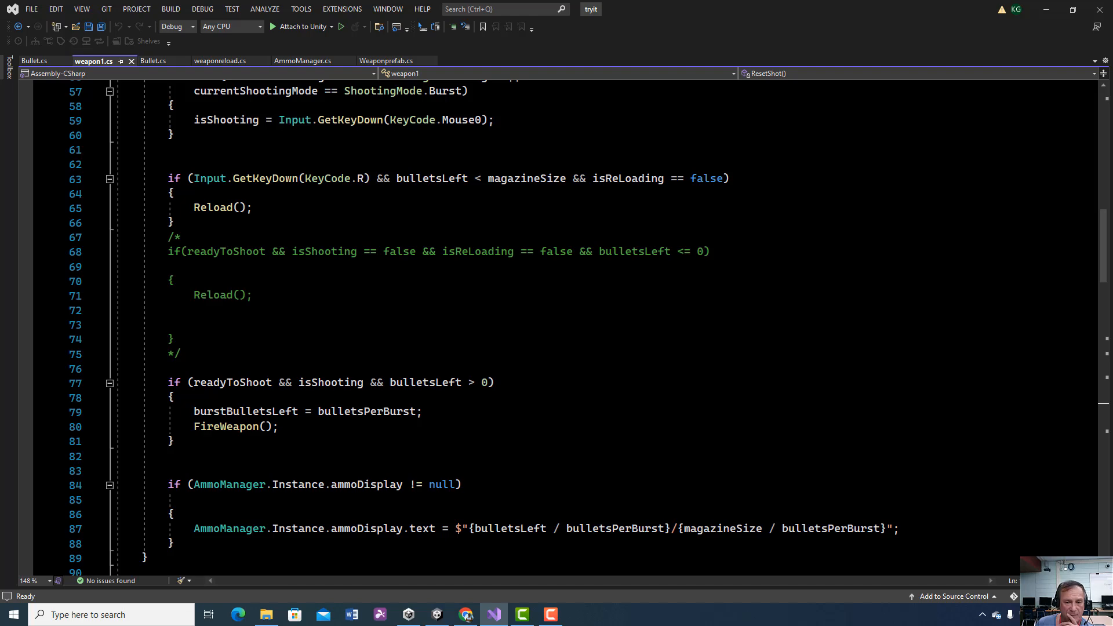
- Review the ammo display code and the FireWeapon, Reload, ReloadCompleted and ResetShot methods through to the end of weapon1.cs
scroll(588, 320, "down", 3)
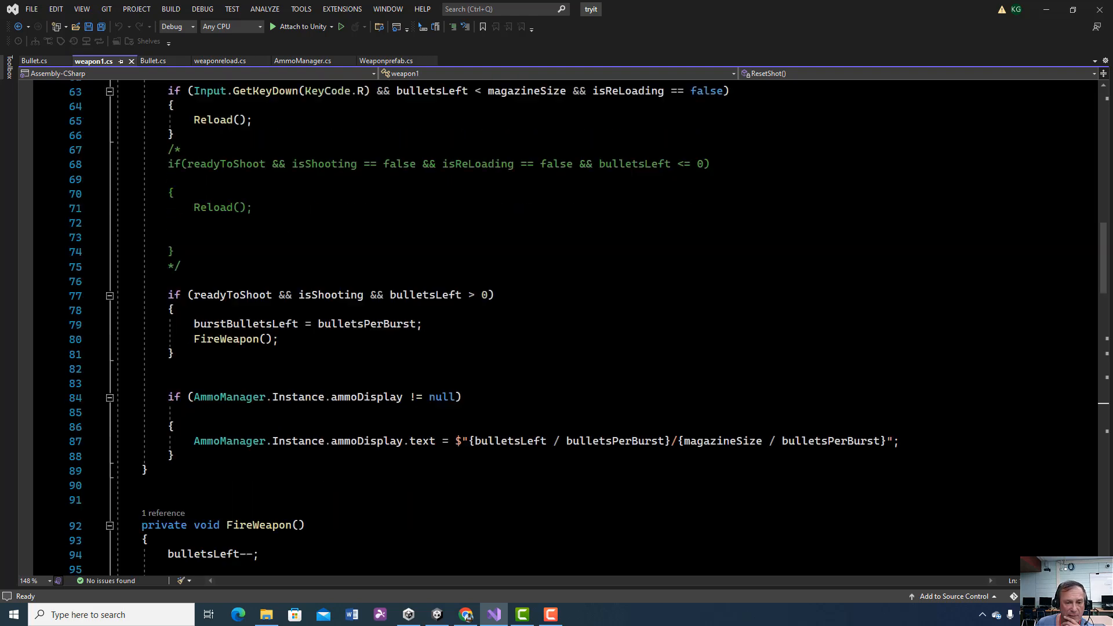
scroll(585, 327, "down", 9)
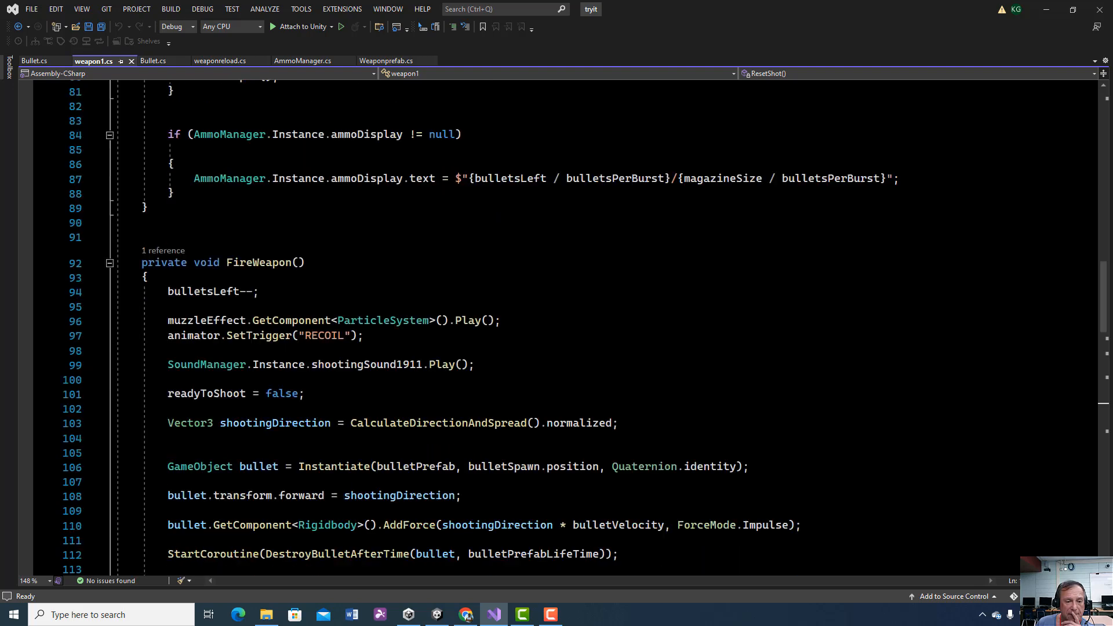
scroll(585, 327, "down", 9)
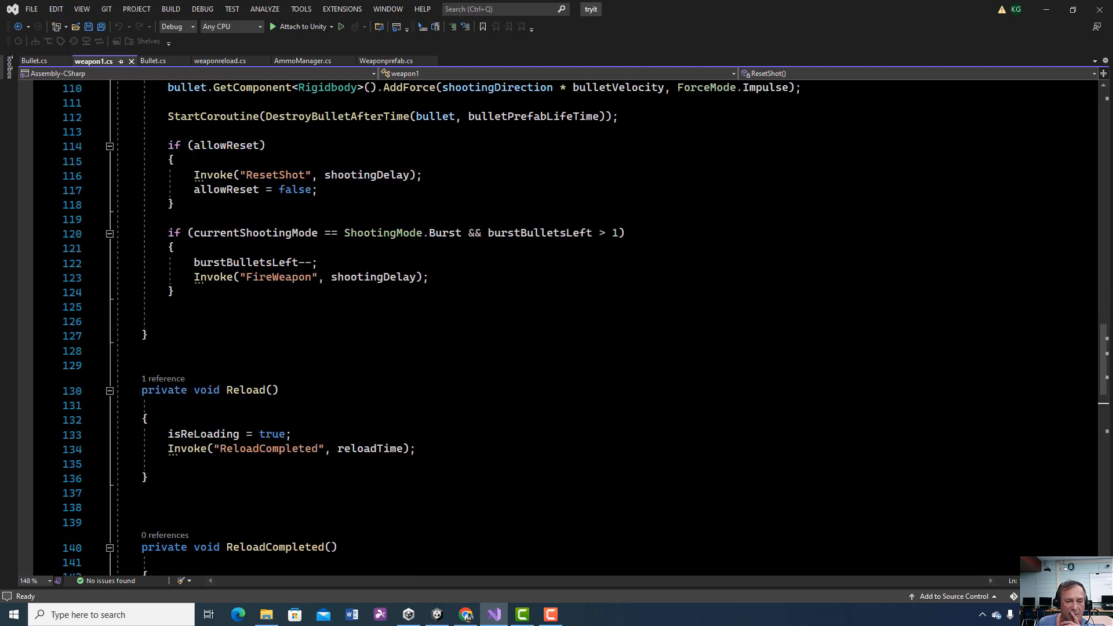
scroll(586, 327, "down", 2)
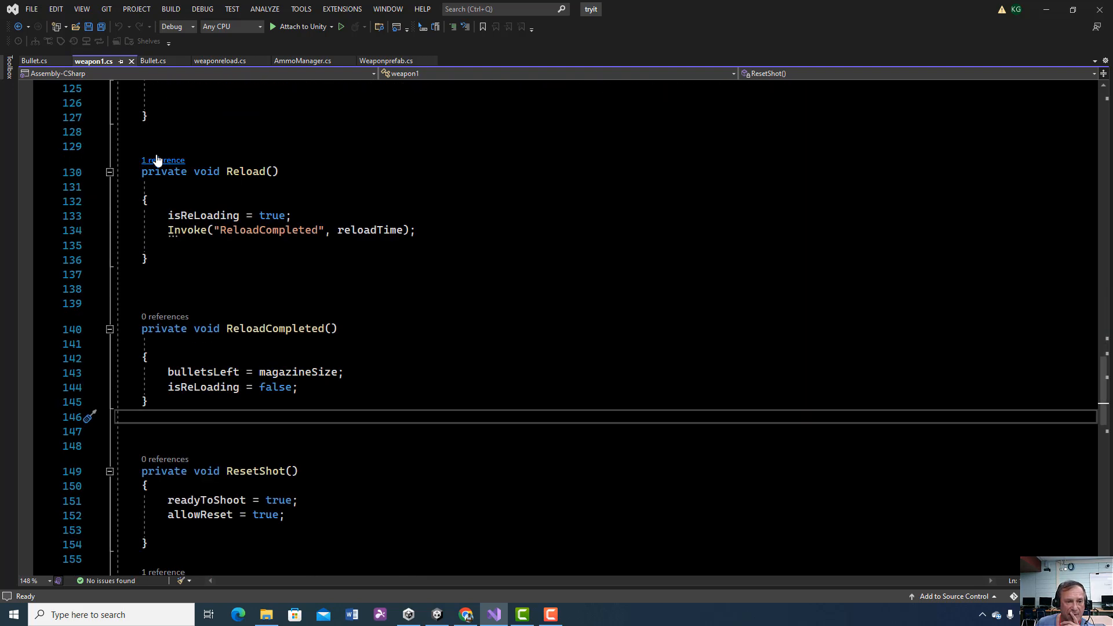
scroll(585, 326, "down", 1)
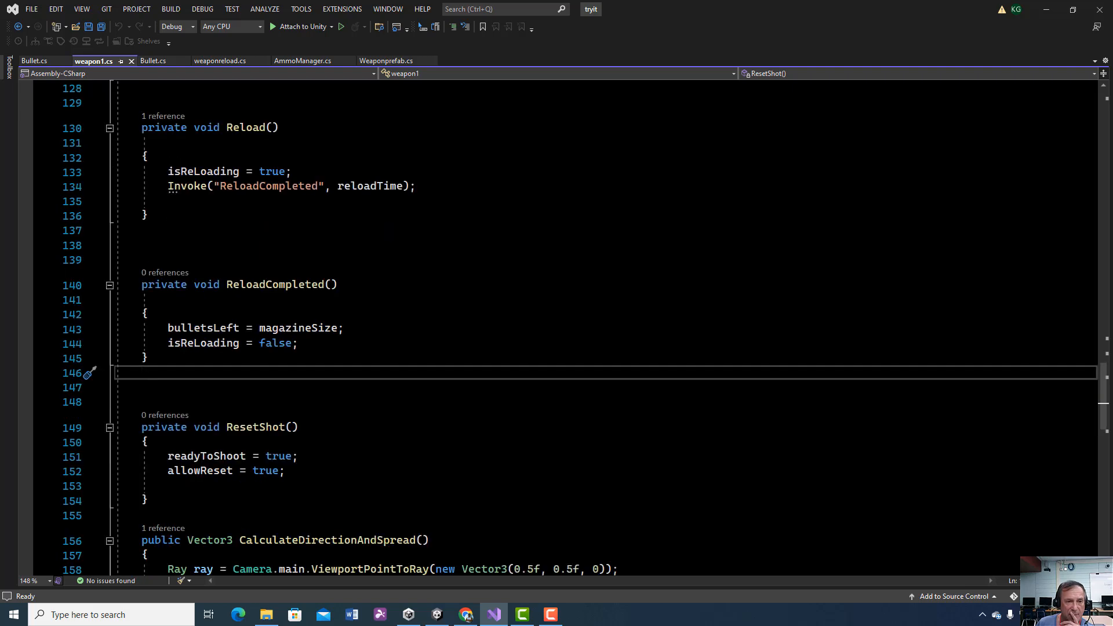
scroll(586, 327, "down", 3)
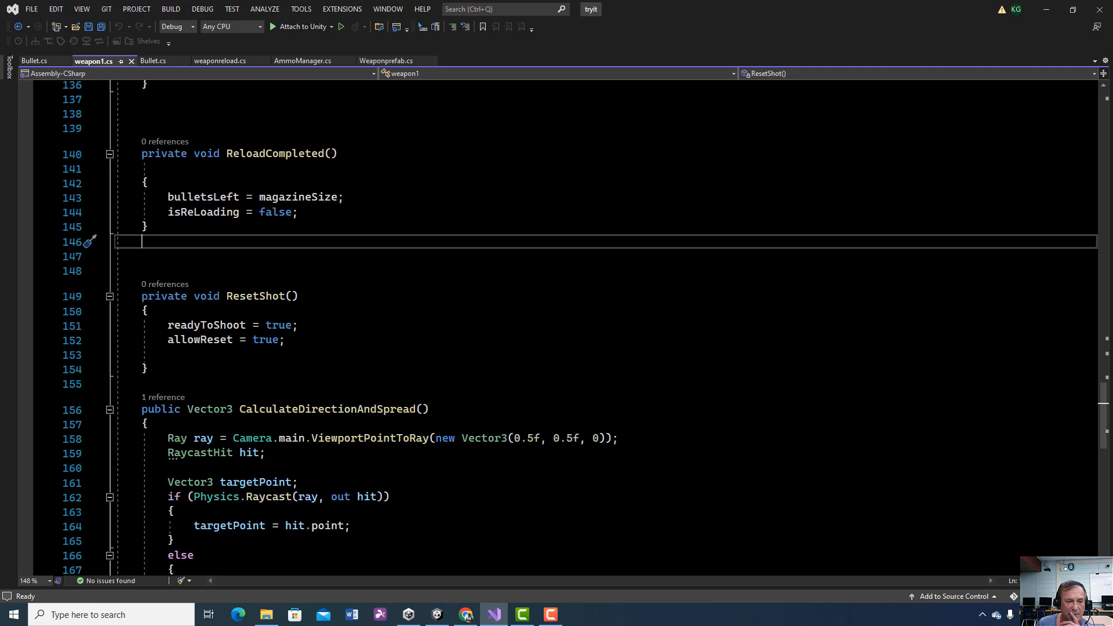
scroll(585, 327, "down", 9)
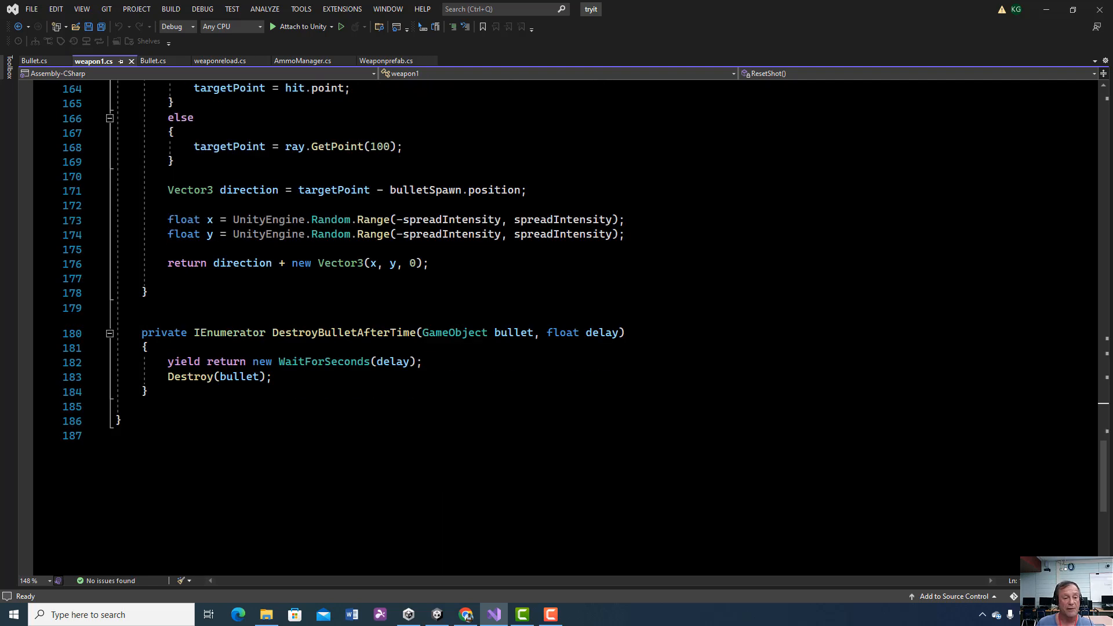
- Switch back to Unity and look up the Text - TextMeshPro entry among the UI objects available for the scene
left_click(1049, 13)
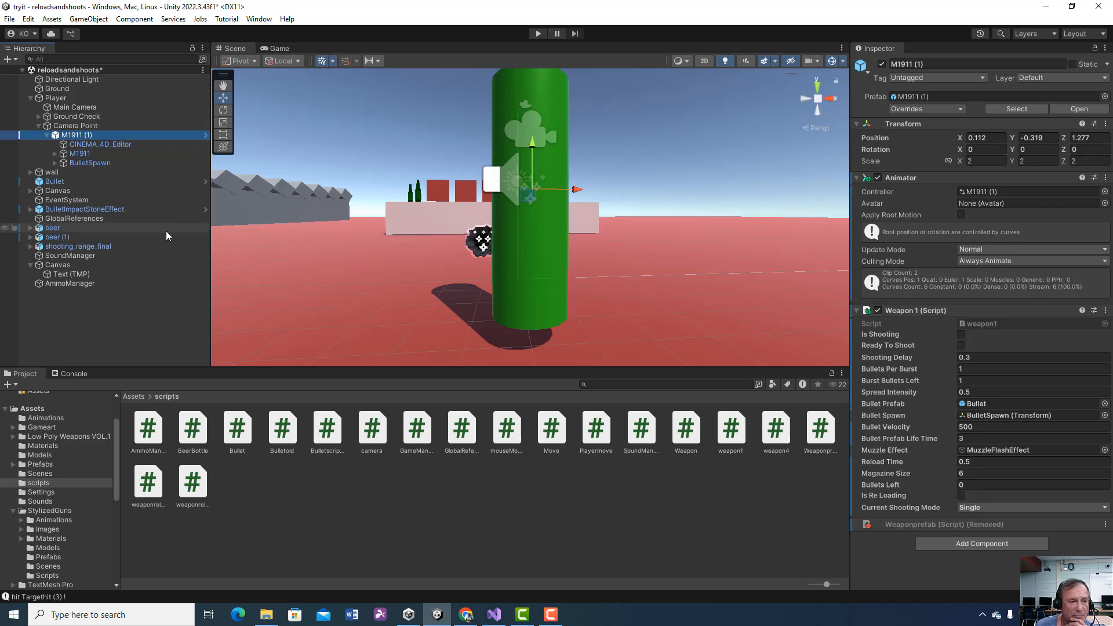
left_click(75, 265)
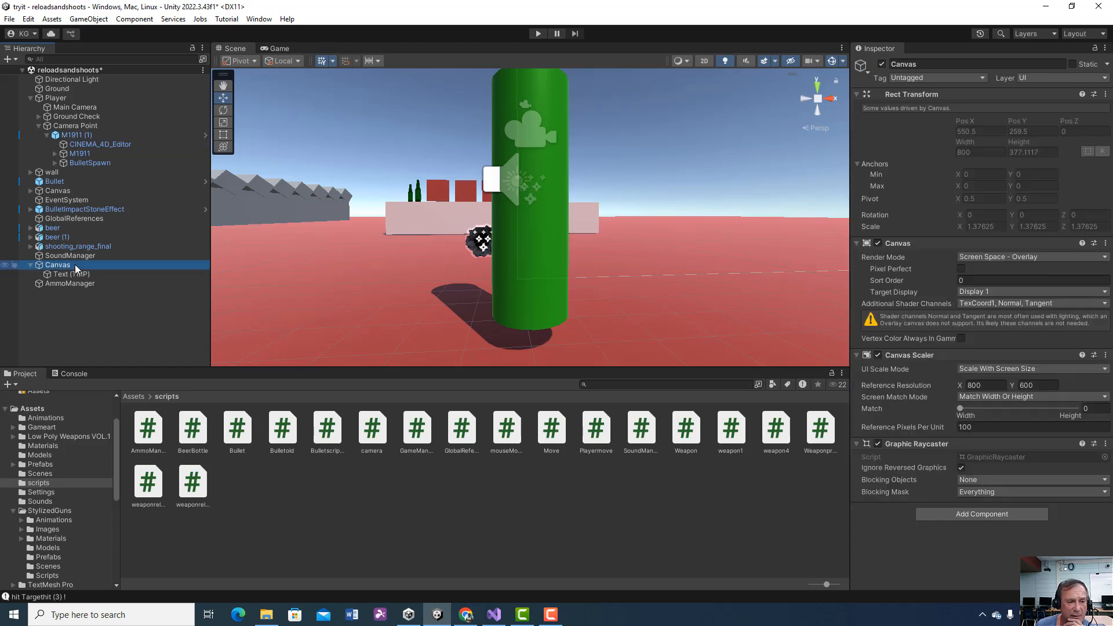
right_click(86, 286)
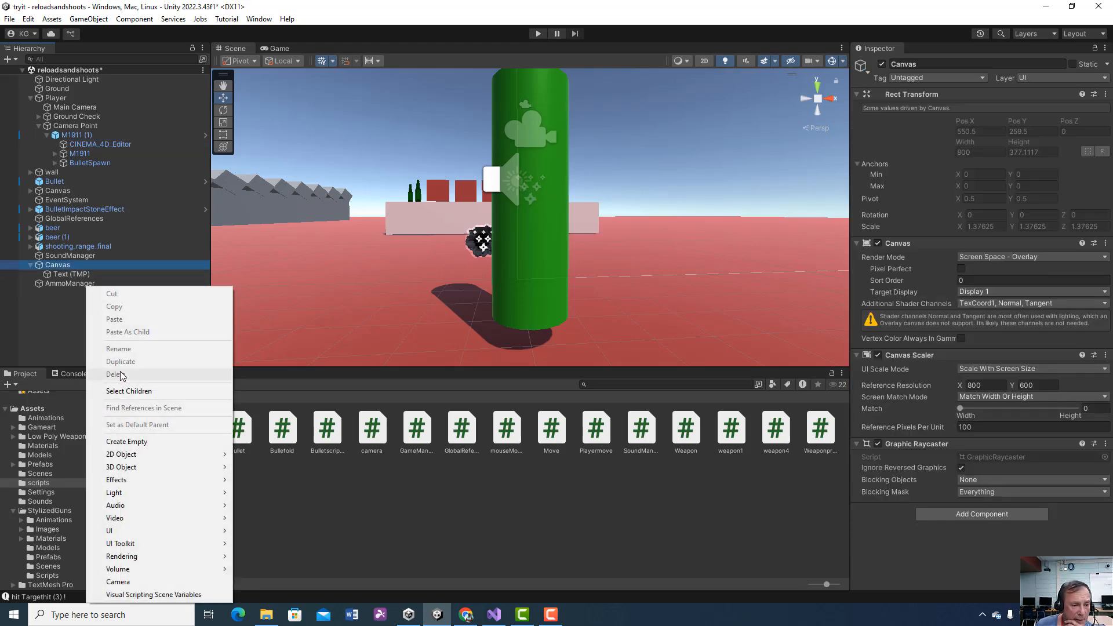
right_click(49, 326)
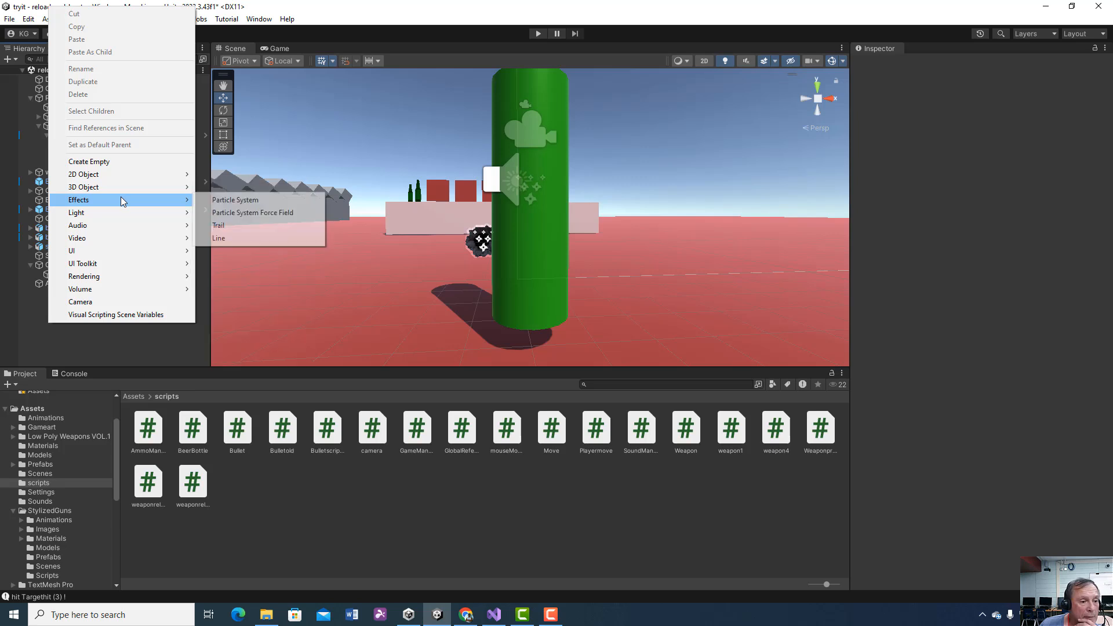
mouse_move(124, 250)
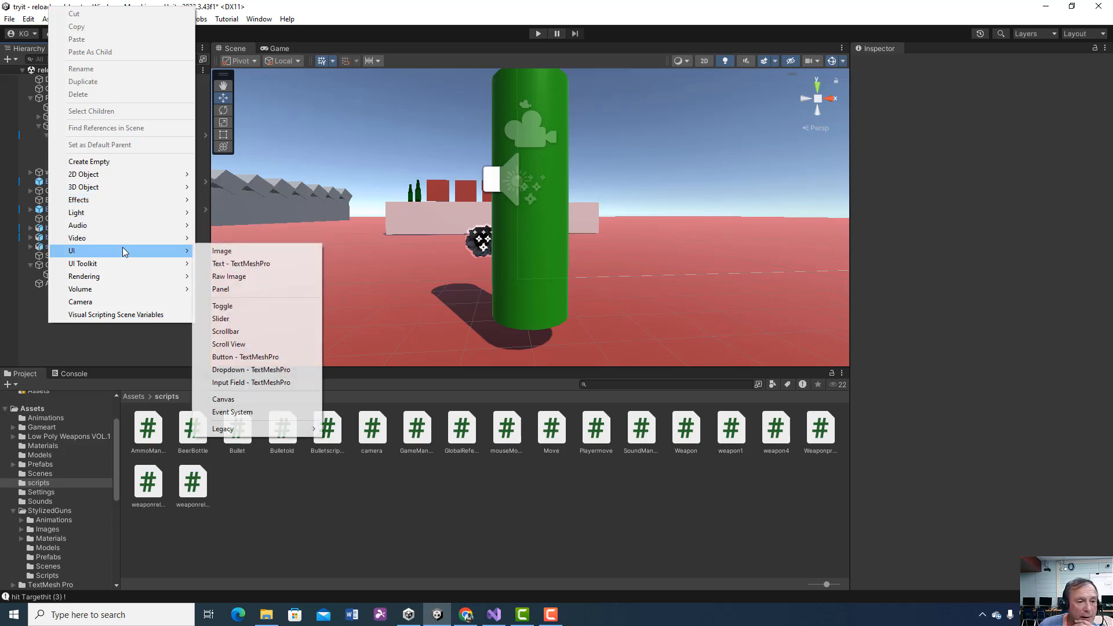
left_click(225, 265)
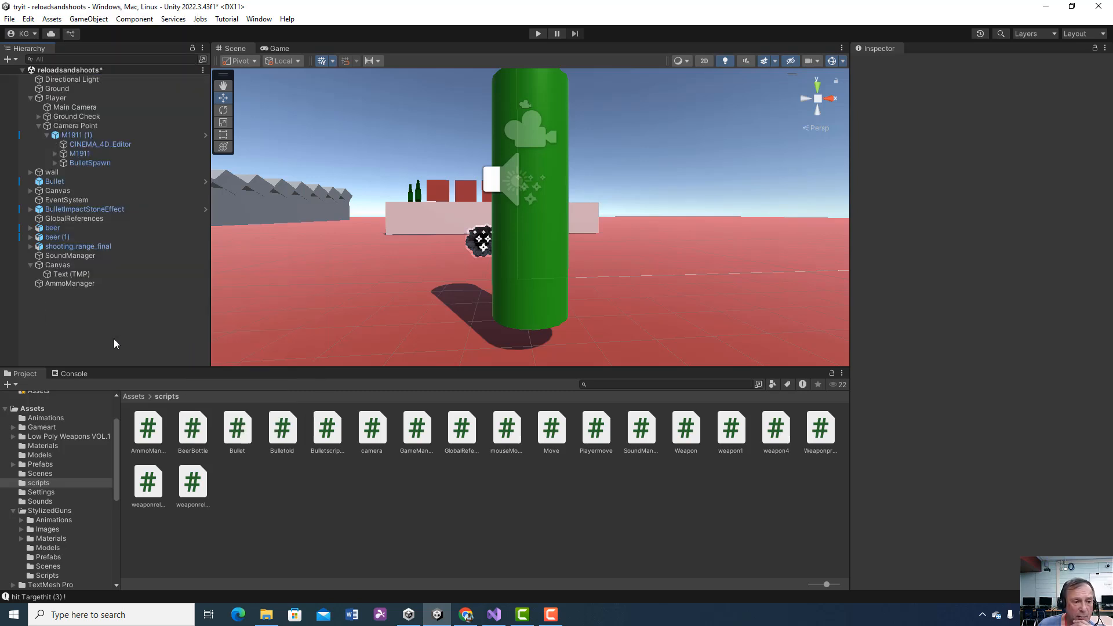
- Inspect the ammo text's Canvas and view the UI Scale Mode options of its Canvas Scaler
left_click(58, 265)
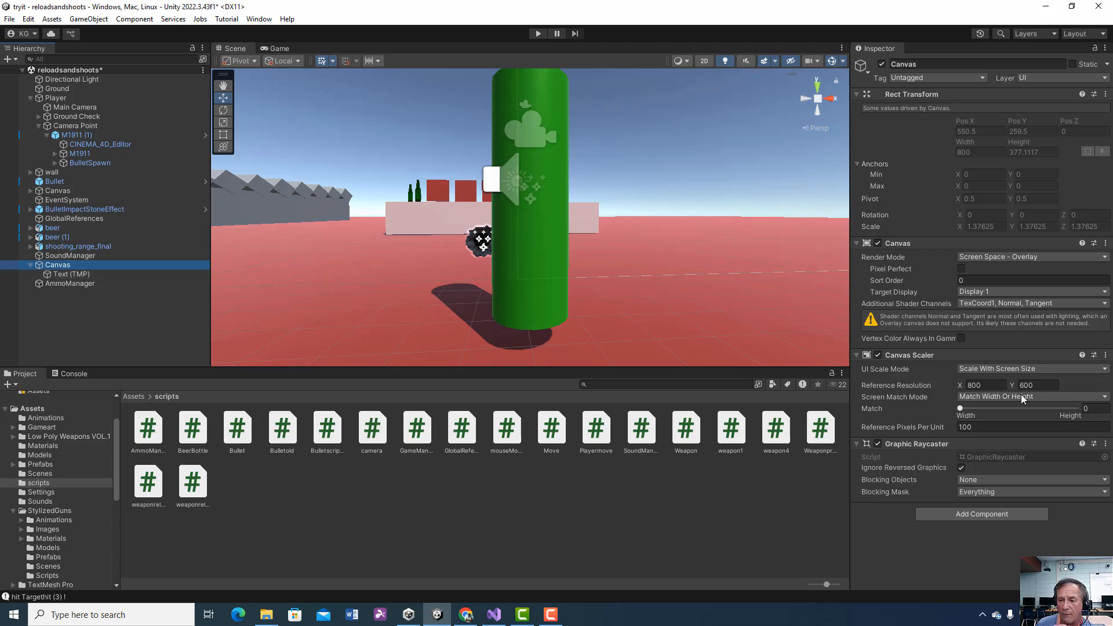
left_click(86, 267)
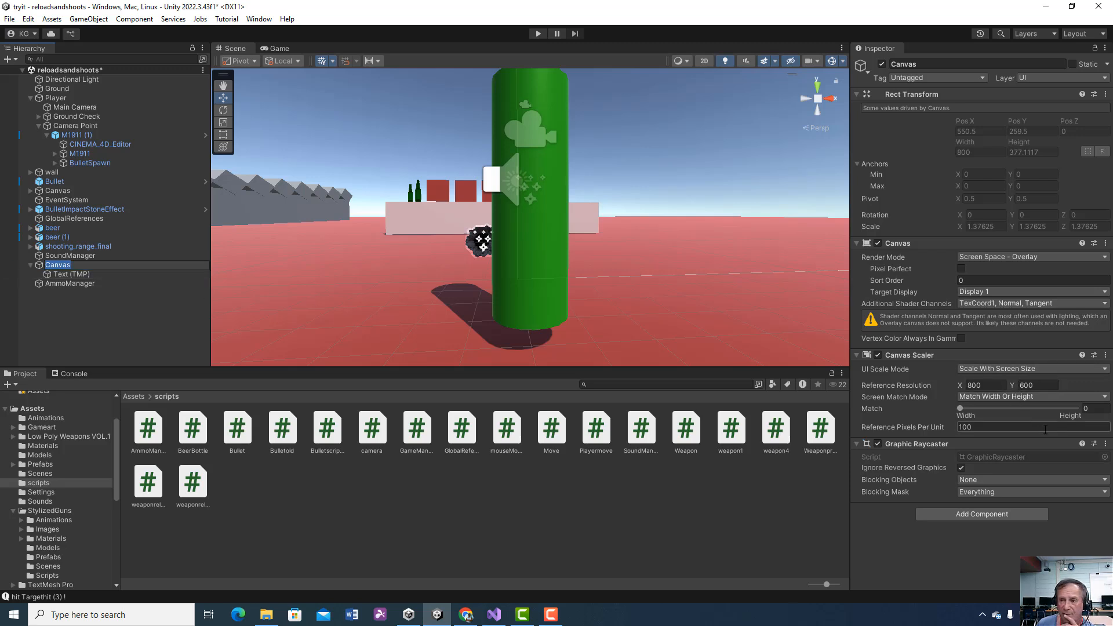
left_click(1056, 366)
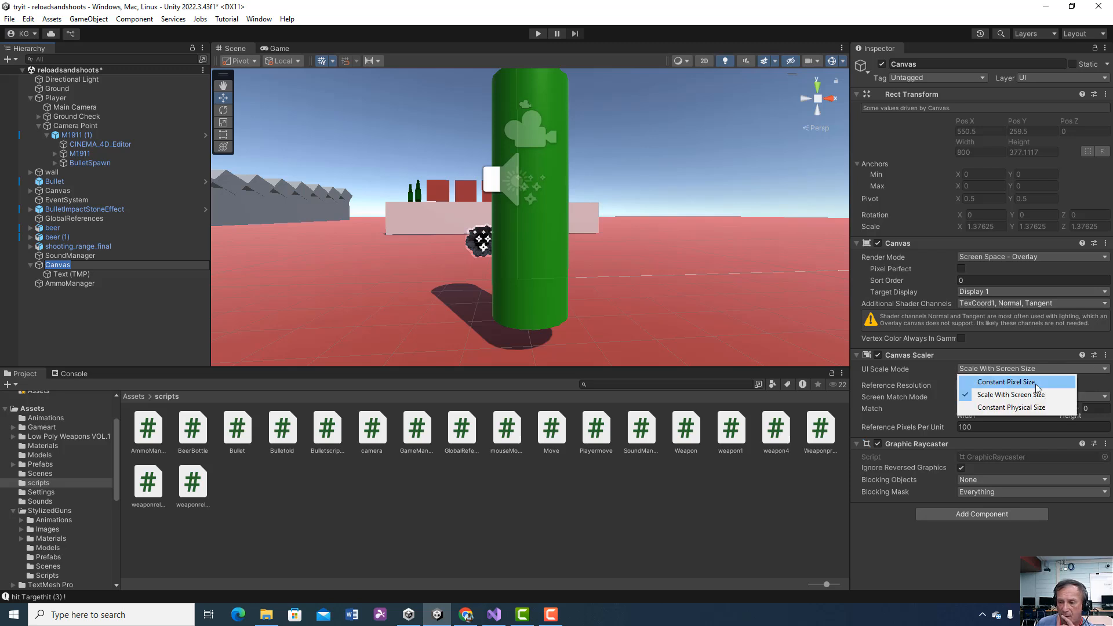
left_click(167, 300)
- Frame the Text (TMP) object in the scene to check its placement within the canvas
double_click(80, 276)
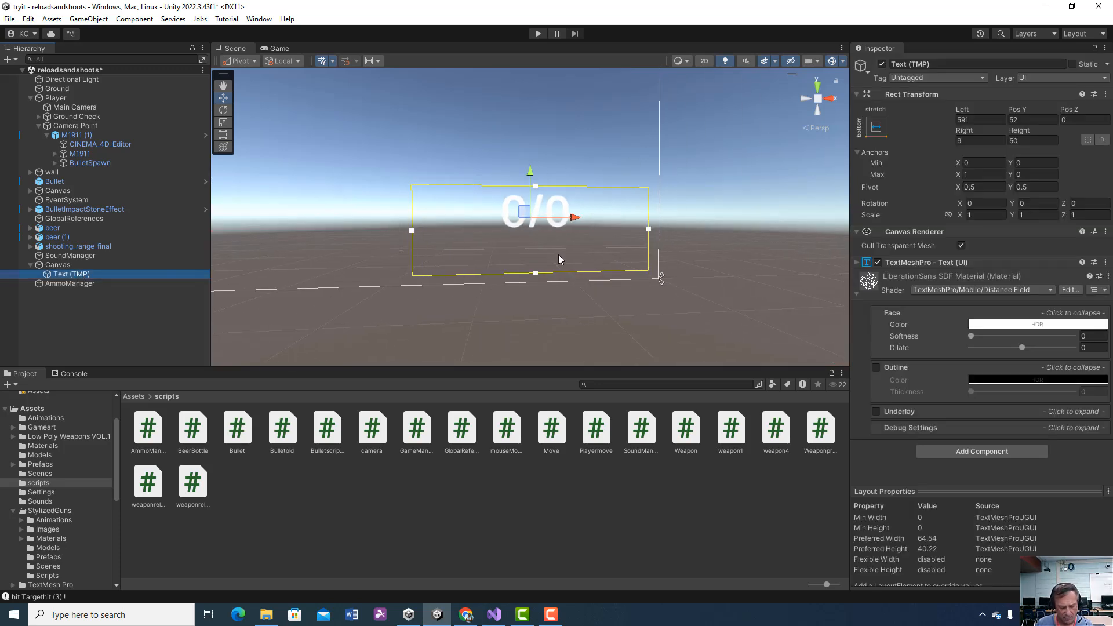
scroll(615, 247, "down", 4)
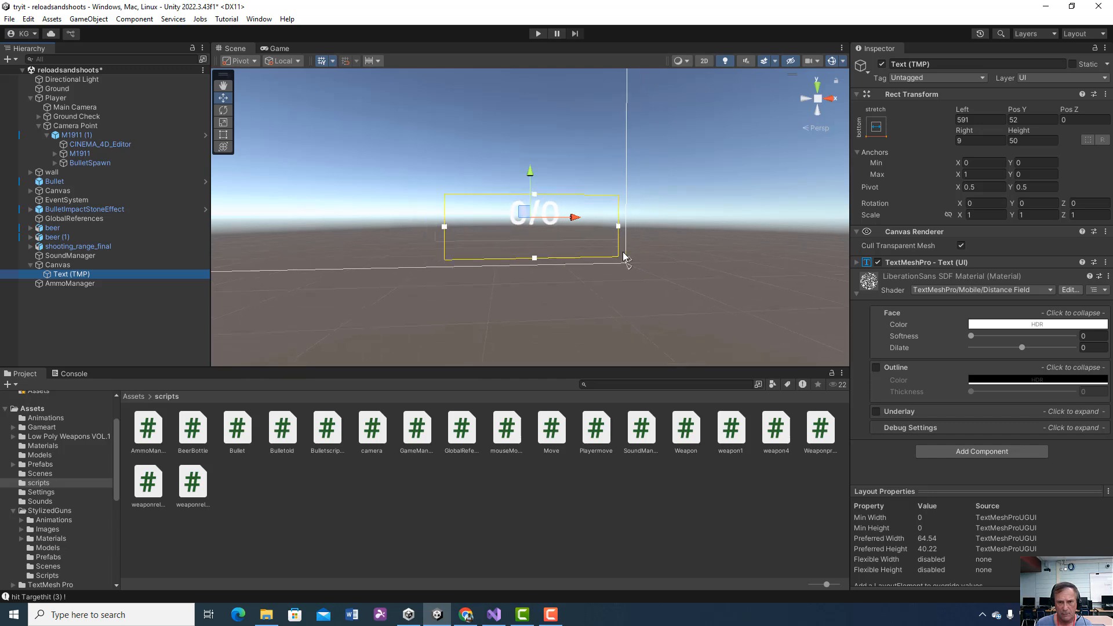
- Check how the Text (TMP) object sits within its canvas and view its anchor presets
scroll(609, 255, "down", 3)
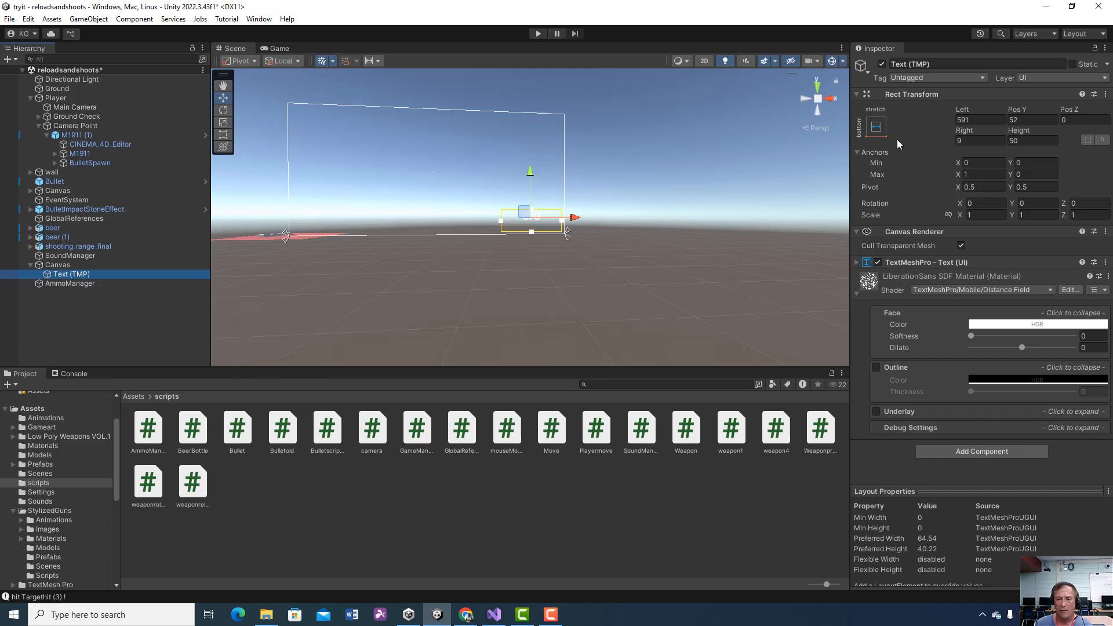
left_click(876, 127)
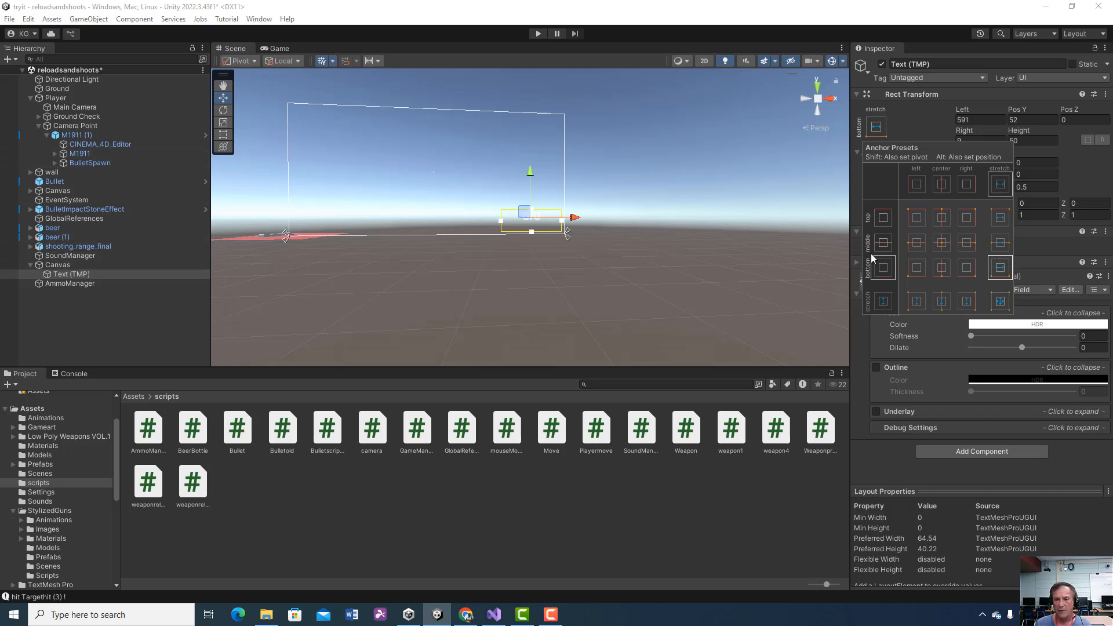
left_click(66, 272)
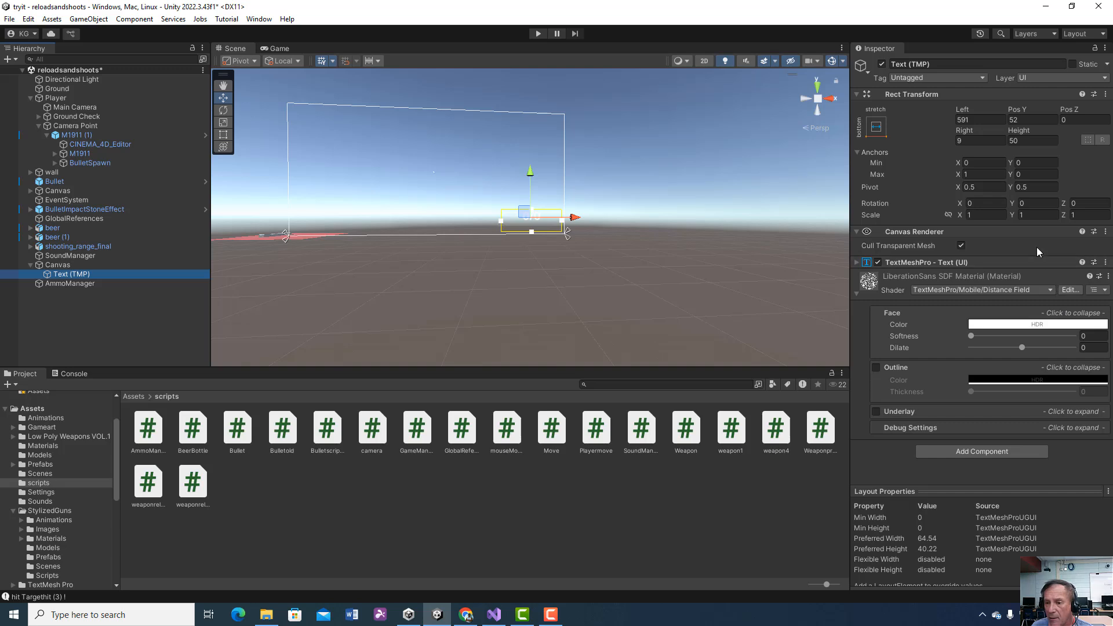
double_click(90, 274)
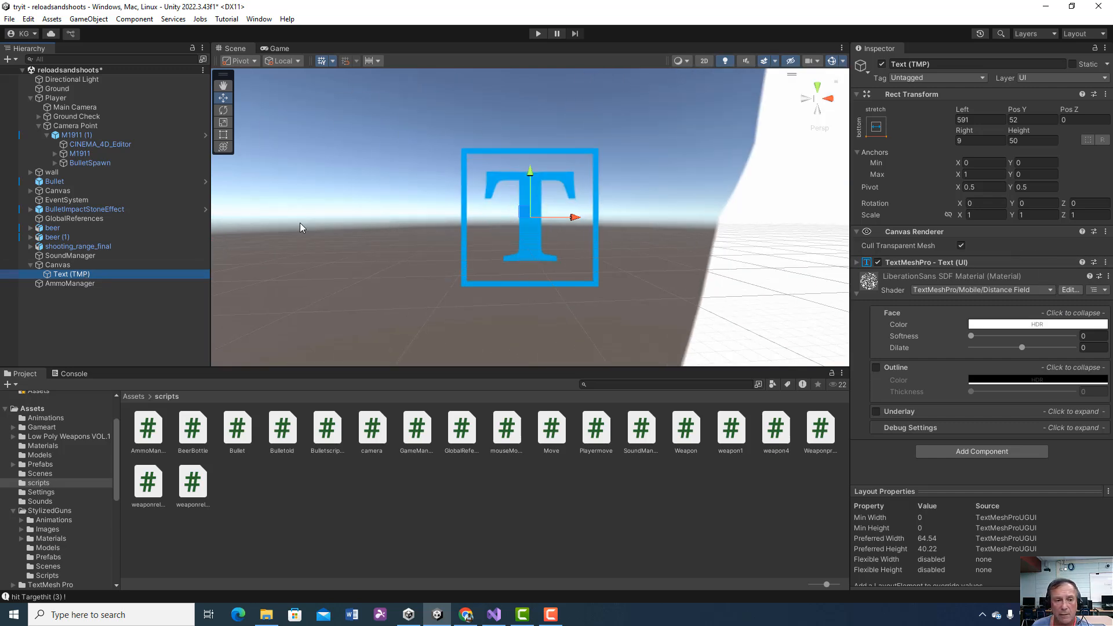
double_click(68, 266)
left_click(75, 276)
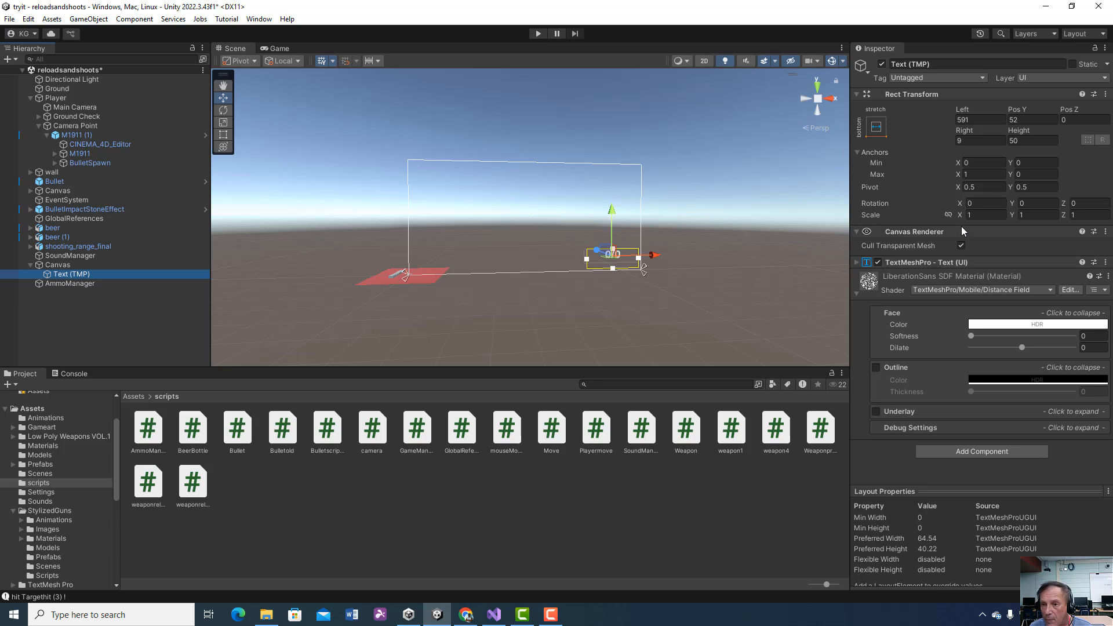
left_click(877, 127)
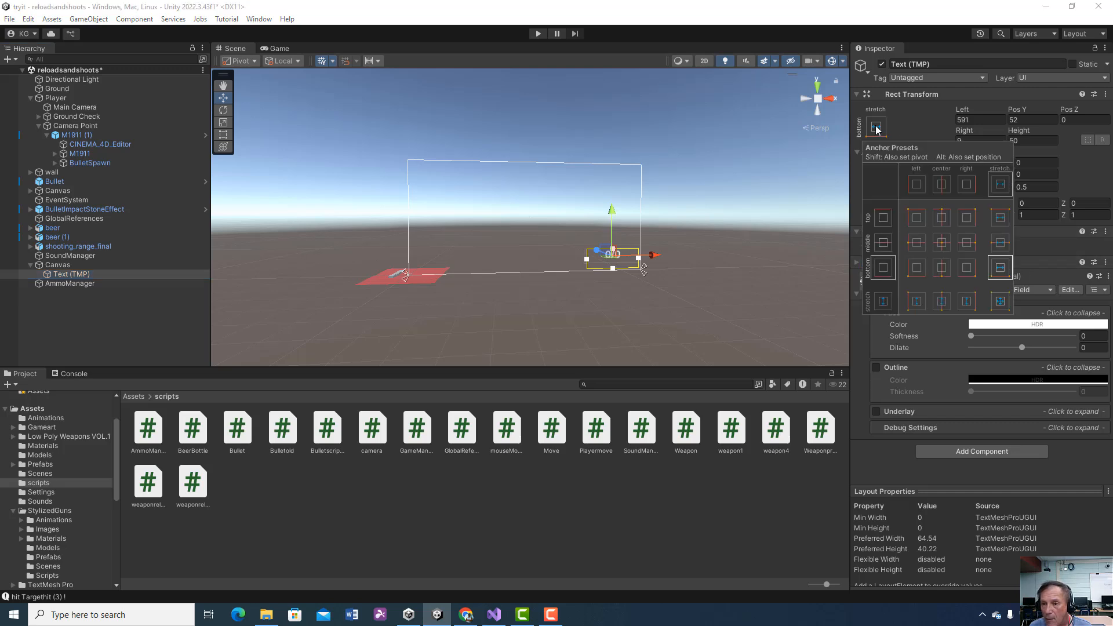
left_click(911, 131)
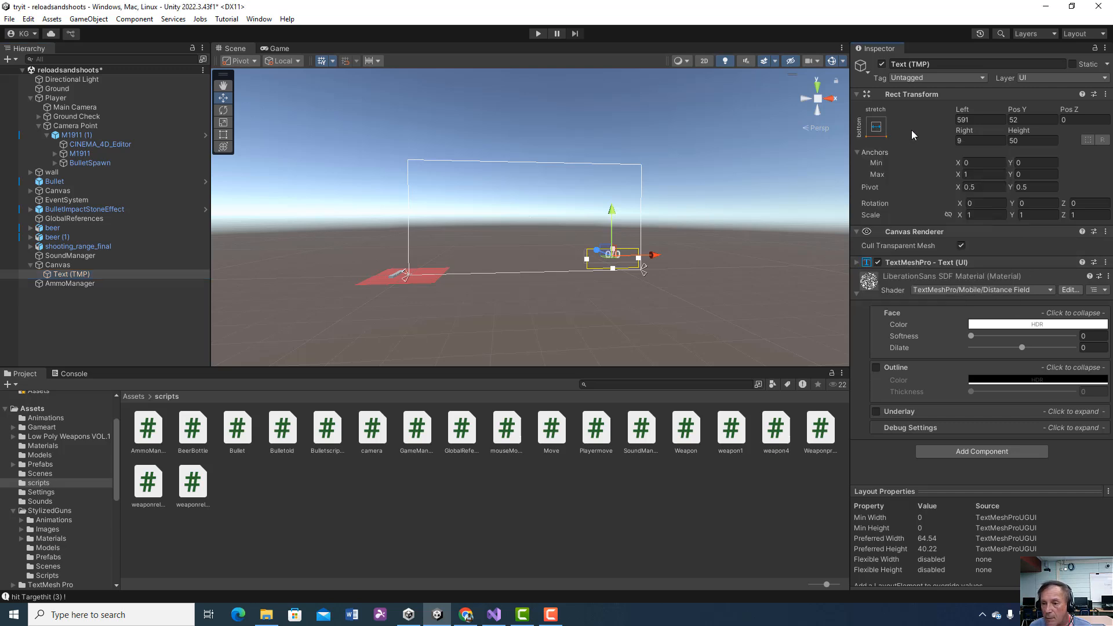
- Collapse the material's Face section and review the Text (TMP) object's TextMeshPro text input, font, spacing and alignment settings
left_click(1088, 314)
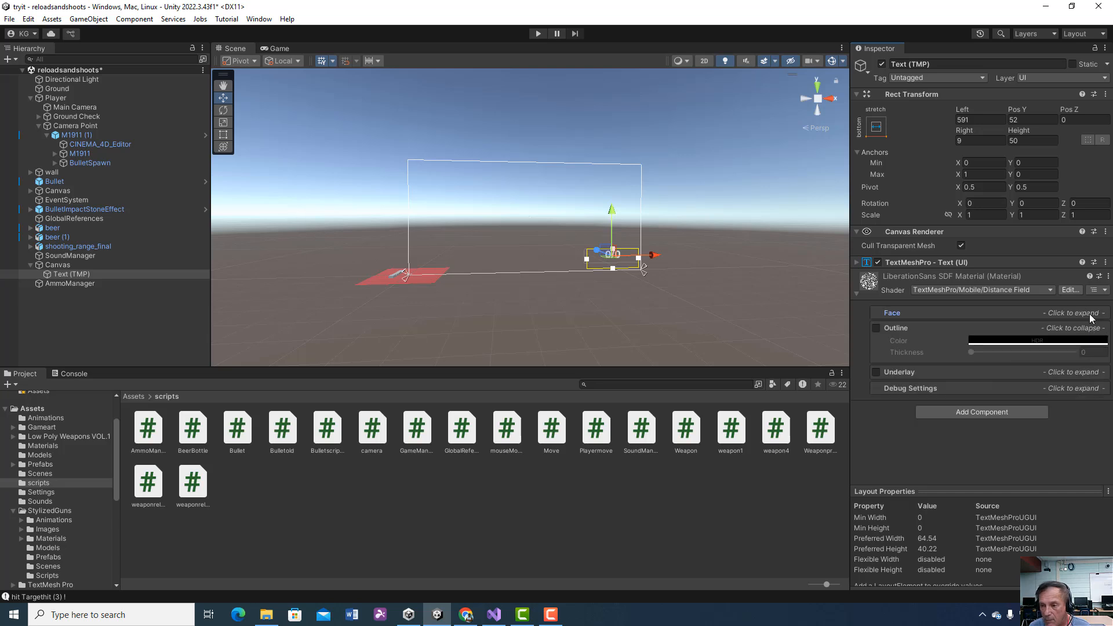
left_click(854, 263)
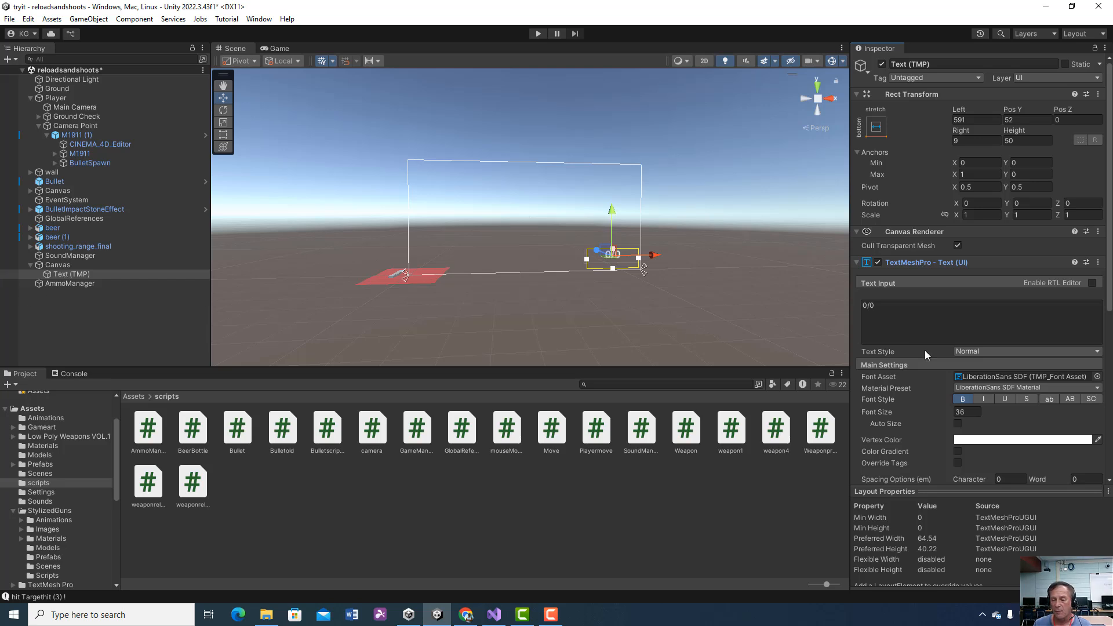
scroll(989, 363, "down", 2)
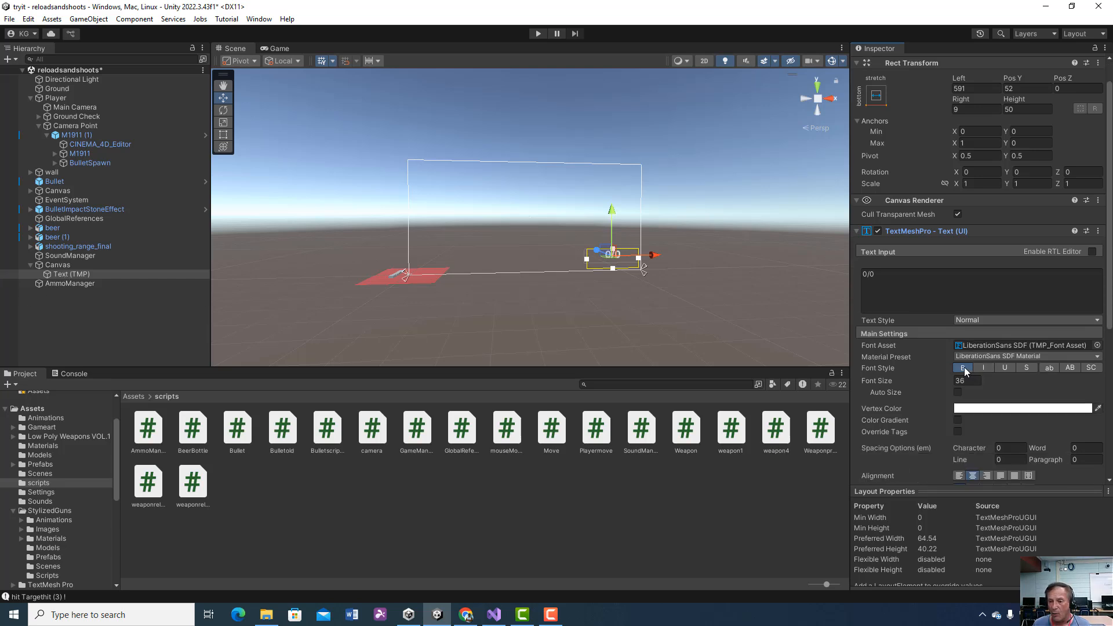
scroll(964, 371, "down", 2)
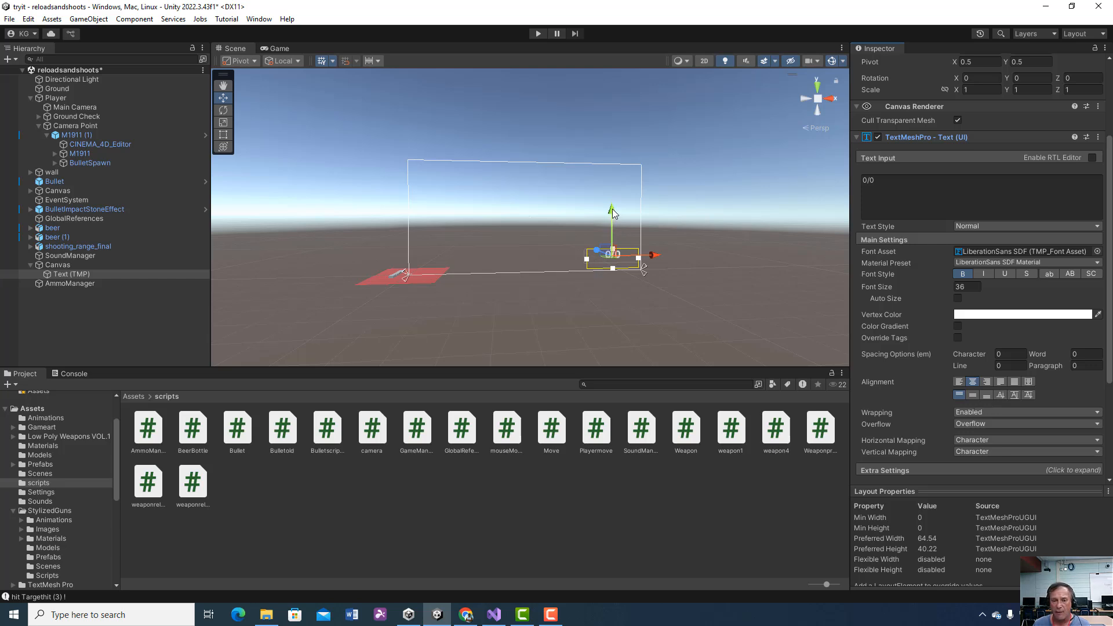
- Lower the ammo text slightly within the canvas and narrow its box from the left edge
left_click_drag(612, 216, 612, 218)
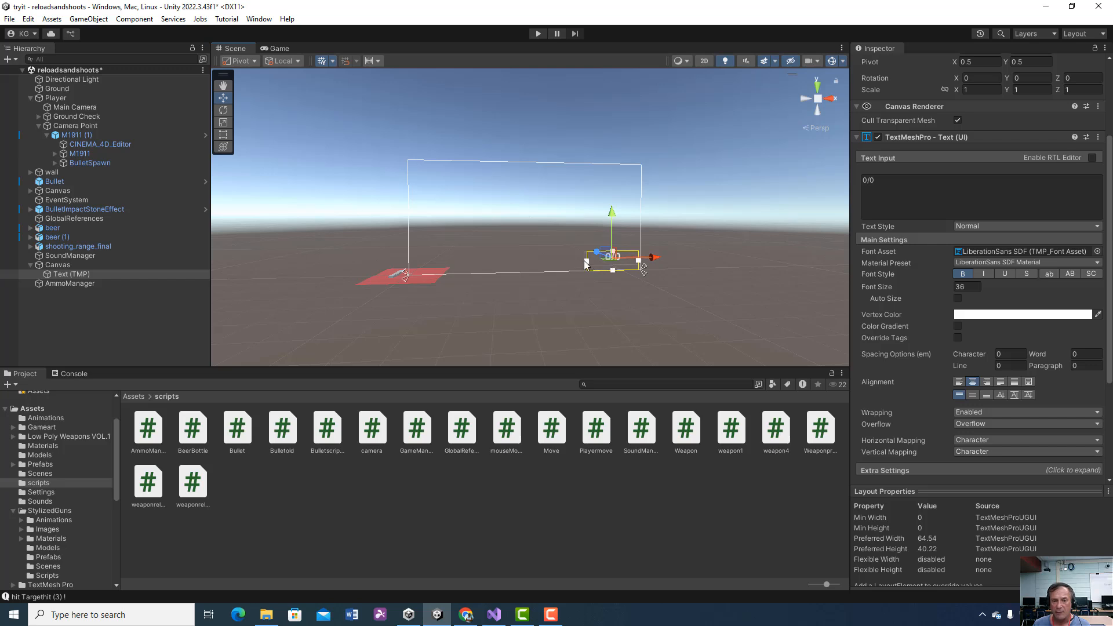
left_click_drag(585, 264, 593, 265)
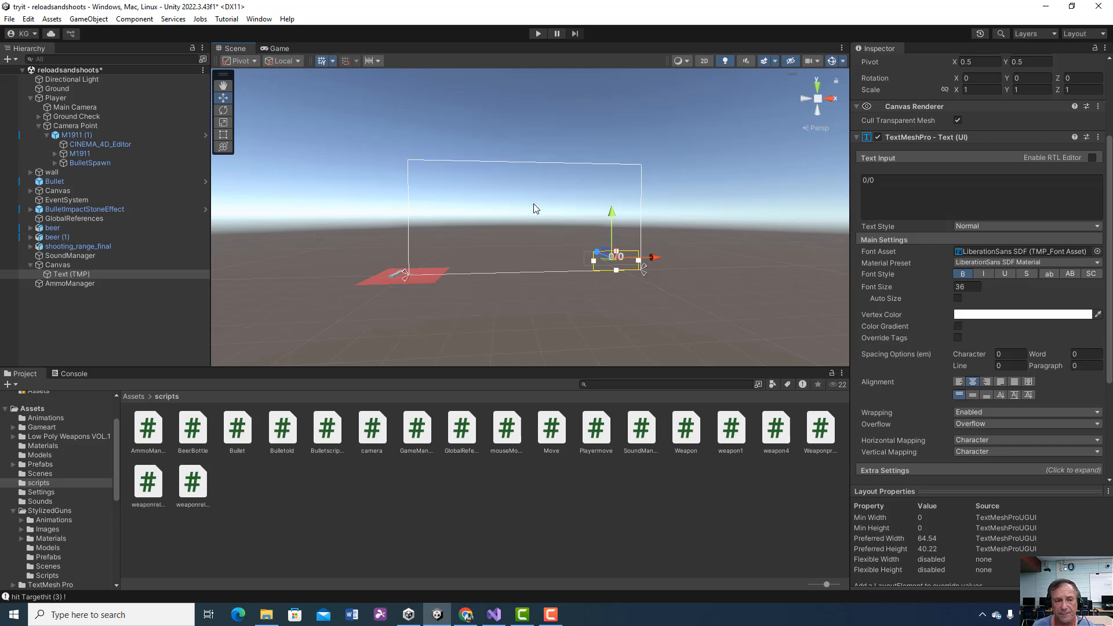
left_click(96, 268)
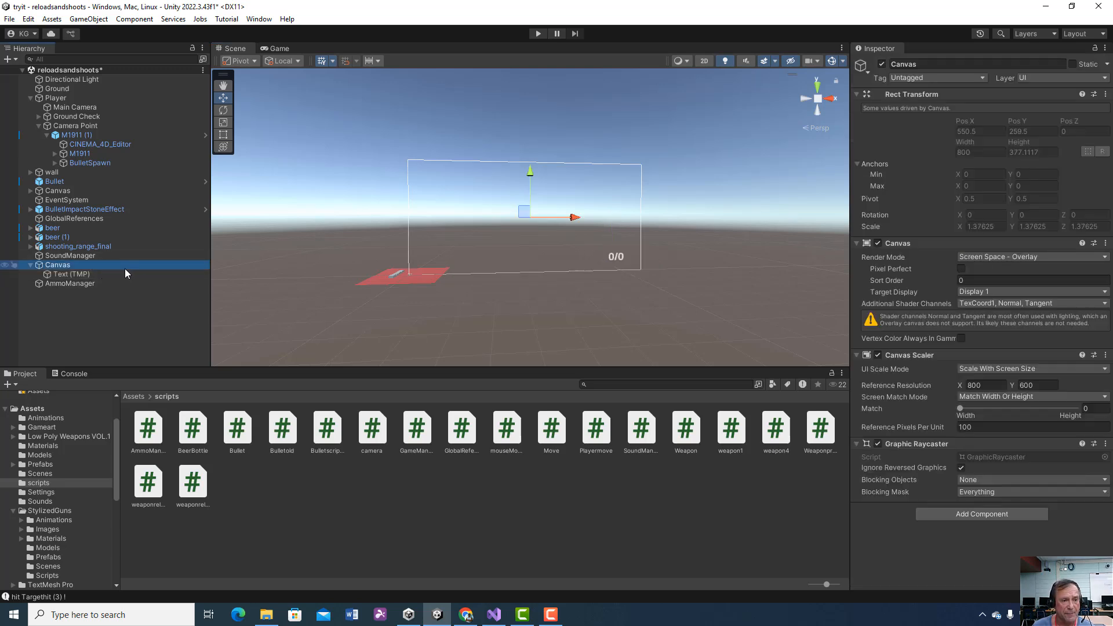
- View the object creation options in the hierarchy and inspect the AmmoManager object's Ammo Manager script and Ammo Display reference
left_click(68, 283)
right_click(67, 283)
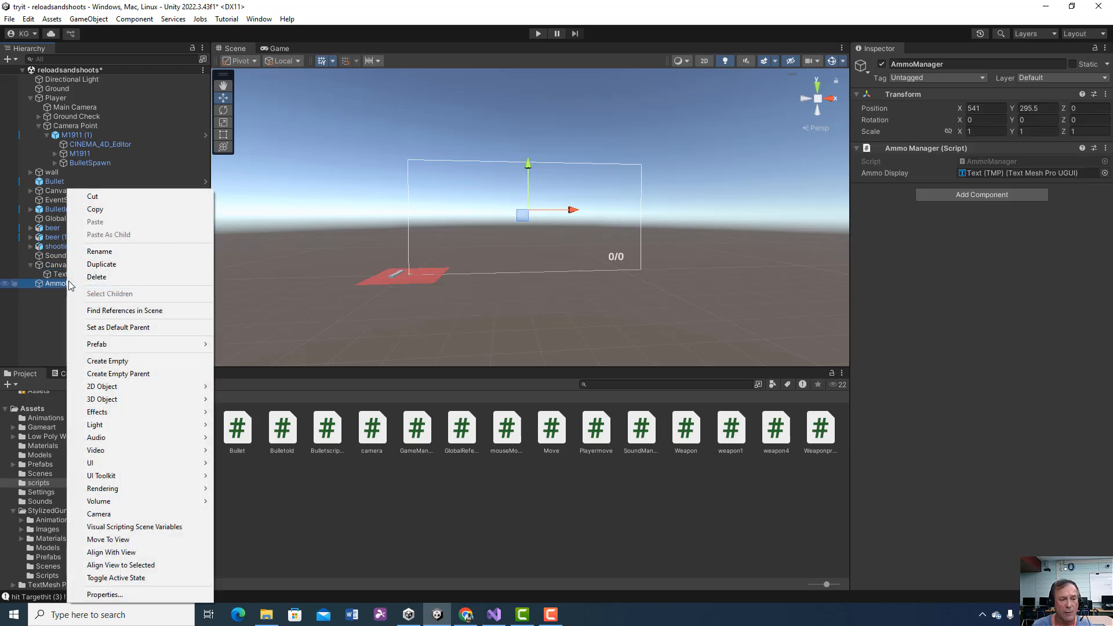
left_click(37, 334)
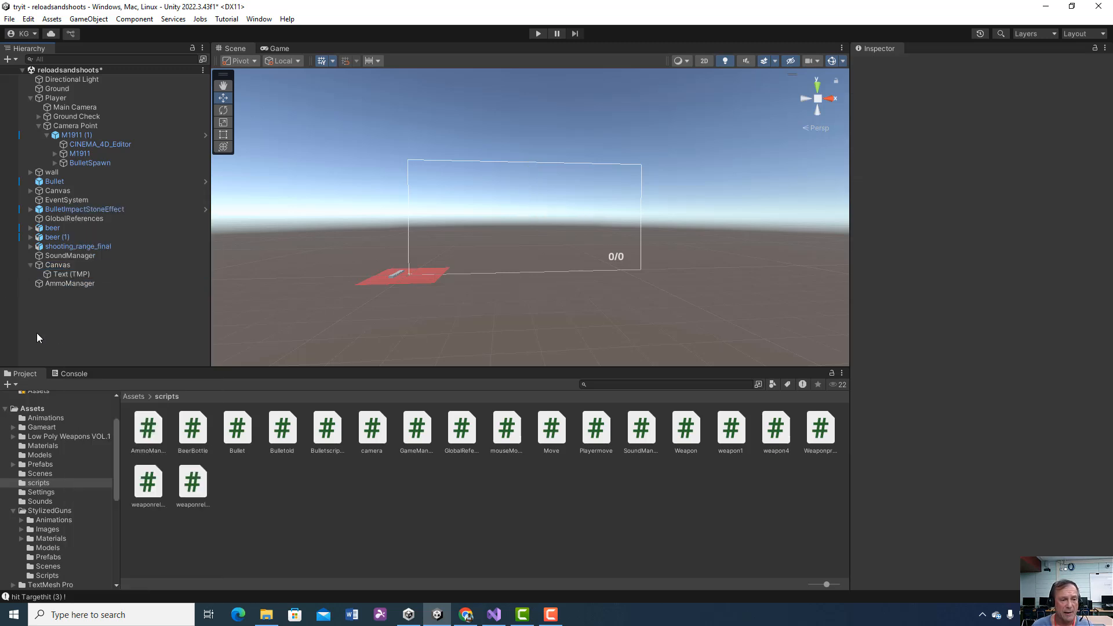
left_click(81, 284)
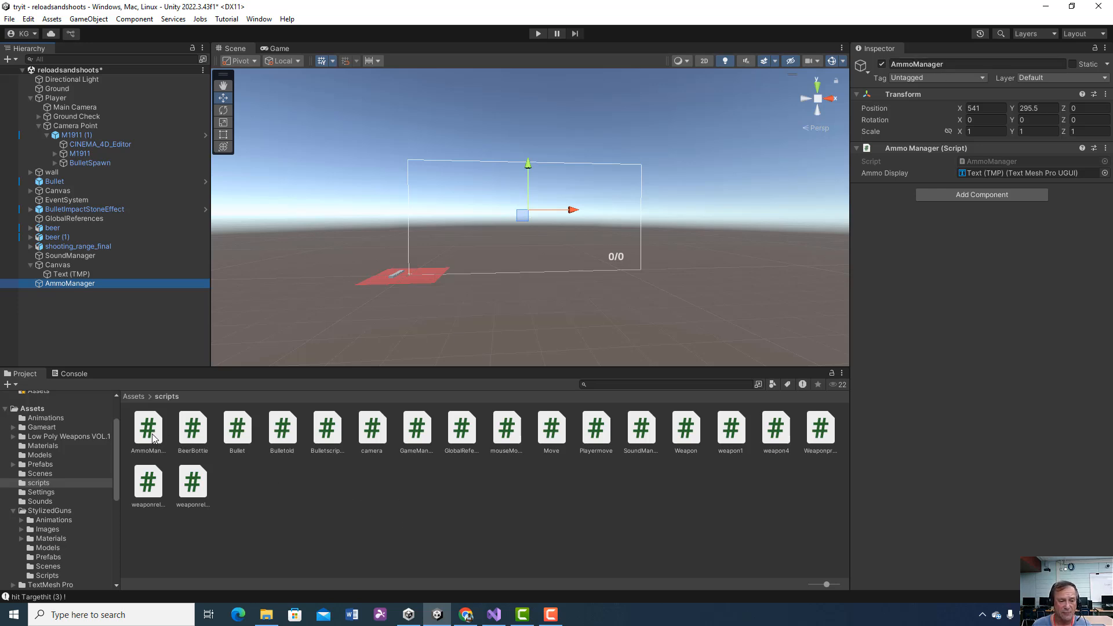
- Switch to Visual Studio and highlight the "using TMPro;" line in AmmoManager.cs
left_click(494, 614)
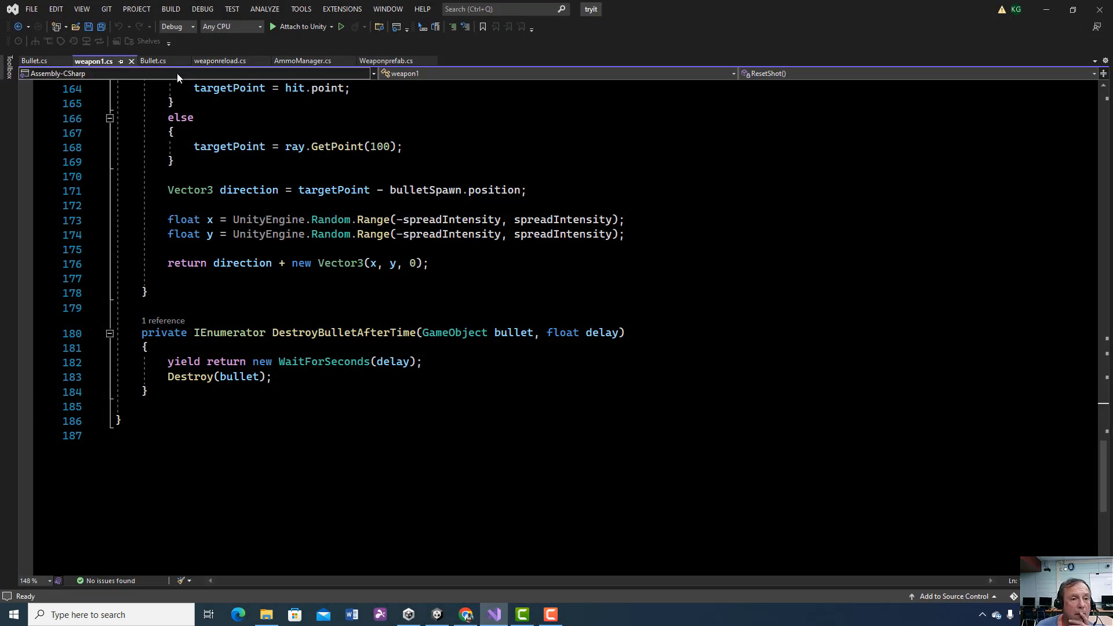
left_click(277, 62)
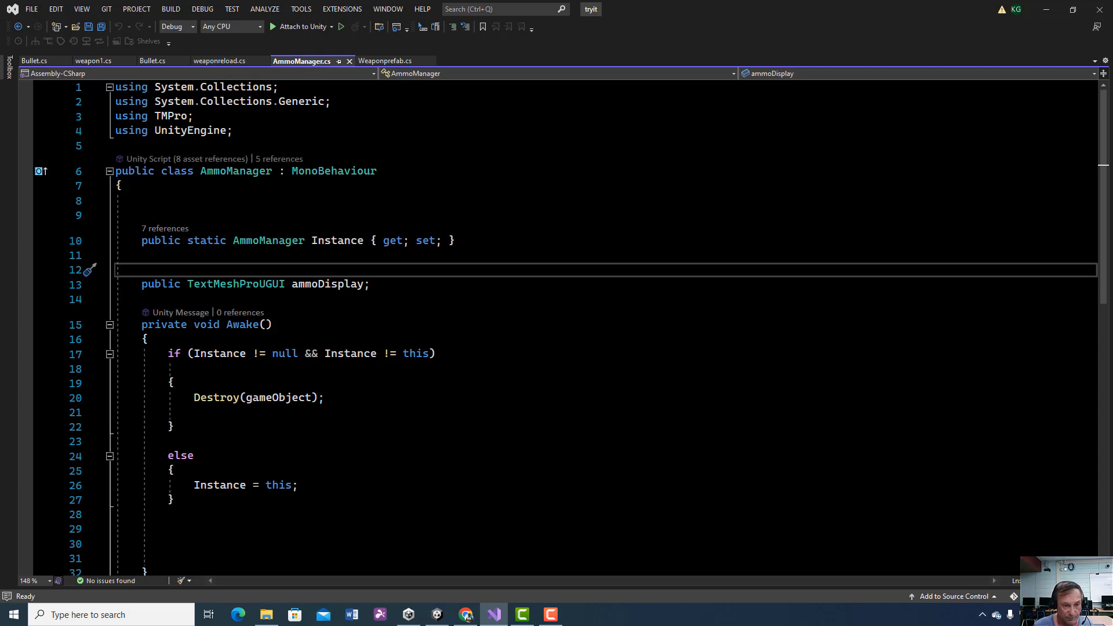
scroll(557, 324, "up", 4, "ctrl")
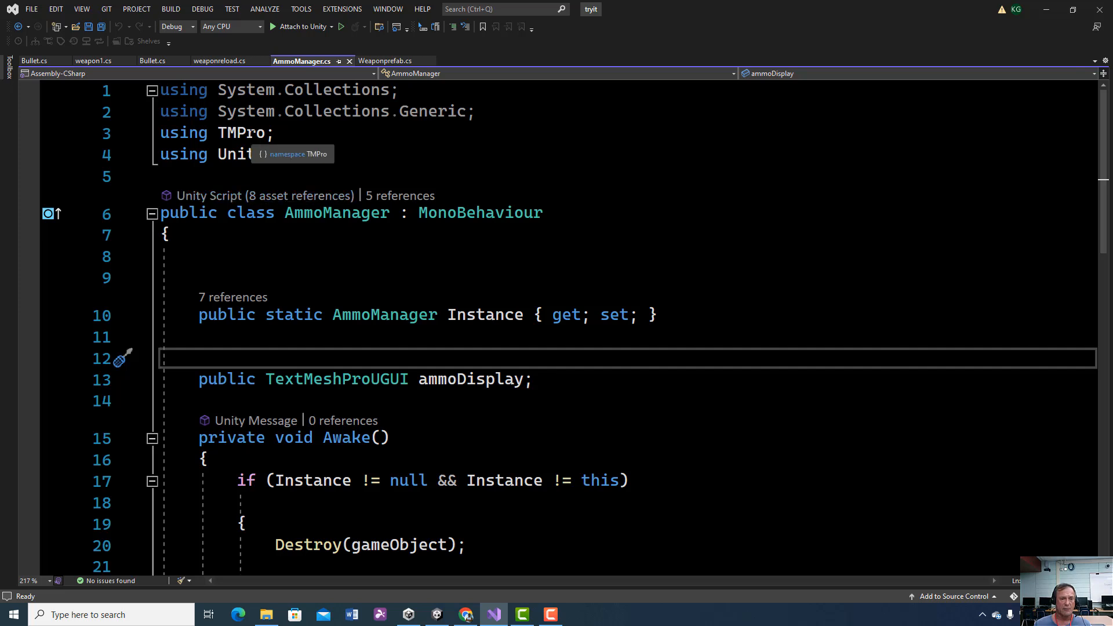
left_click(277, 134)
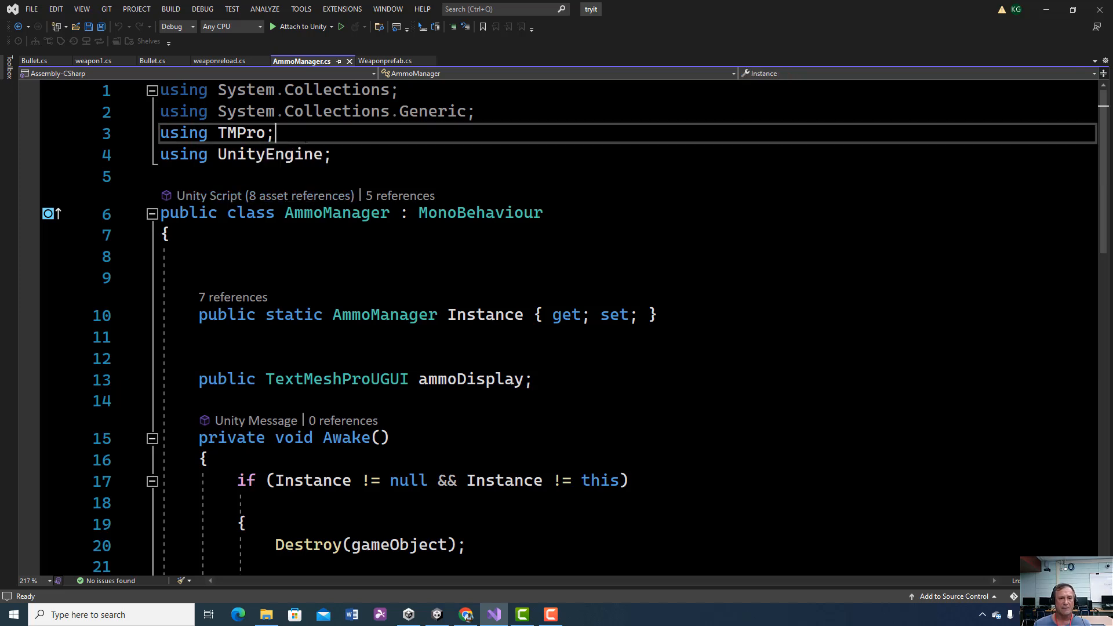
left_click_drag(272, 135, 161, 135)
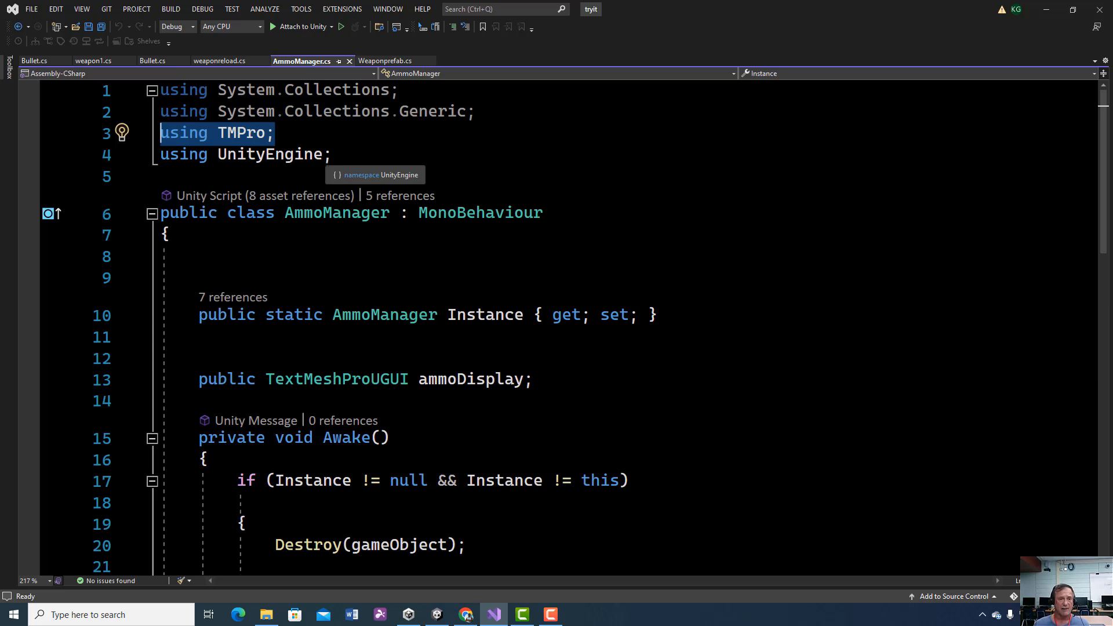
- Check the using directives at the top of weapon1.cs
left_click(96, 61)
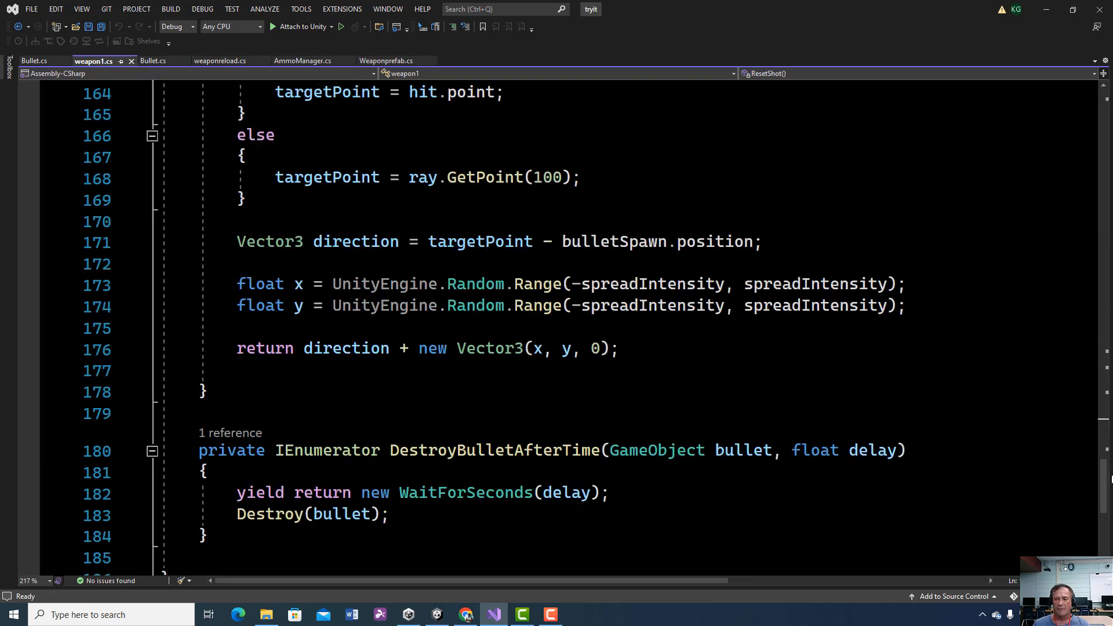
left_click_drag(1111, 479, 1111, 110)
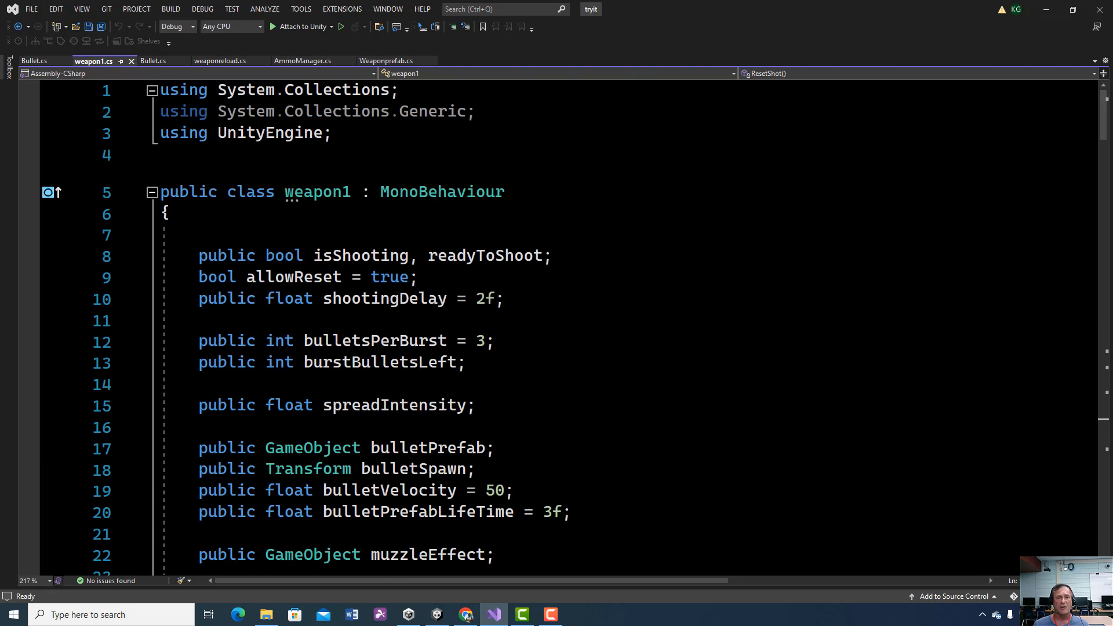
left_click(414, 149)
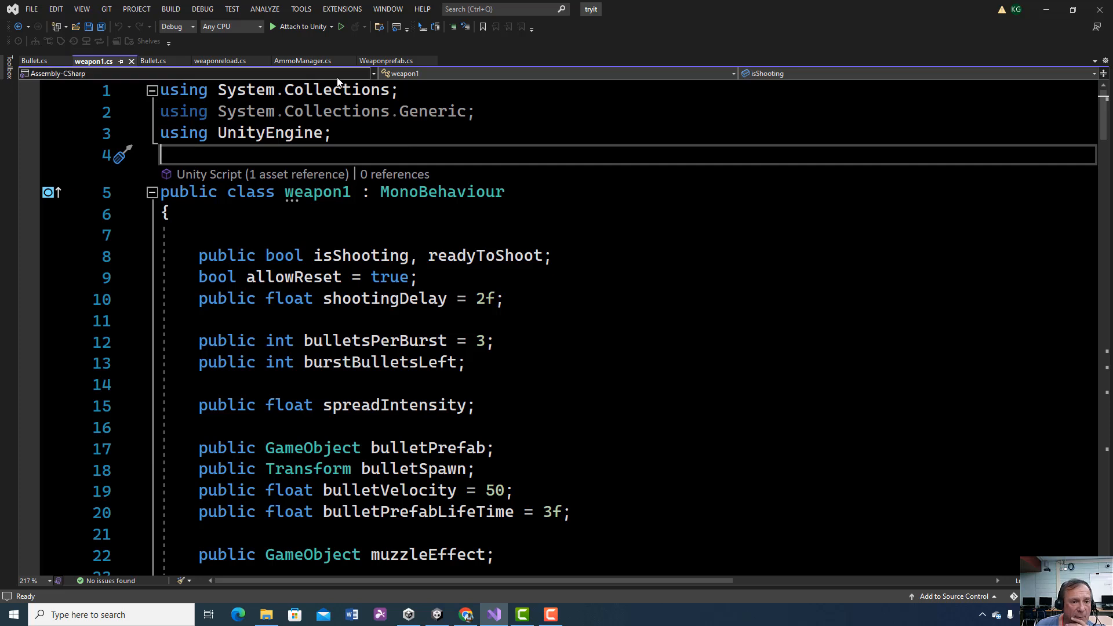
- Return to AmmoManager.cs and review the Instance property, the ammoDisplay field and the Awake method
left_click(308, 59)
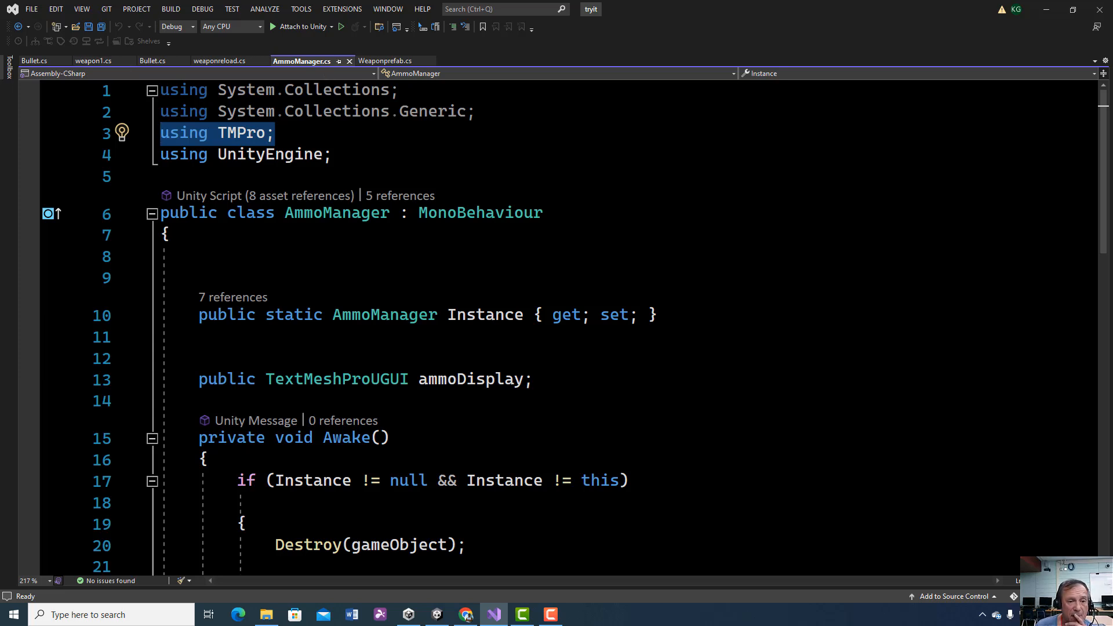
scroll(557, 327, "down", 1)
scroll(556, 327, "down", 4, "ctrl")
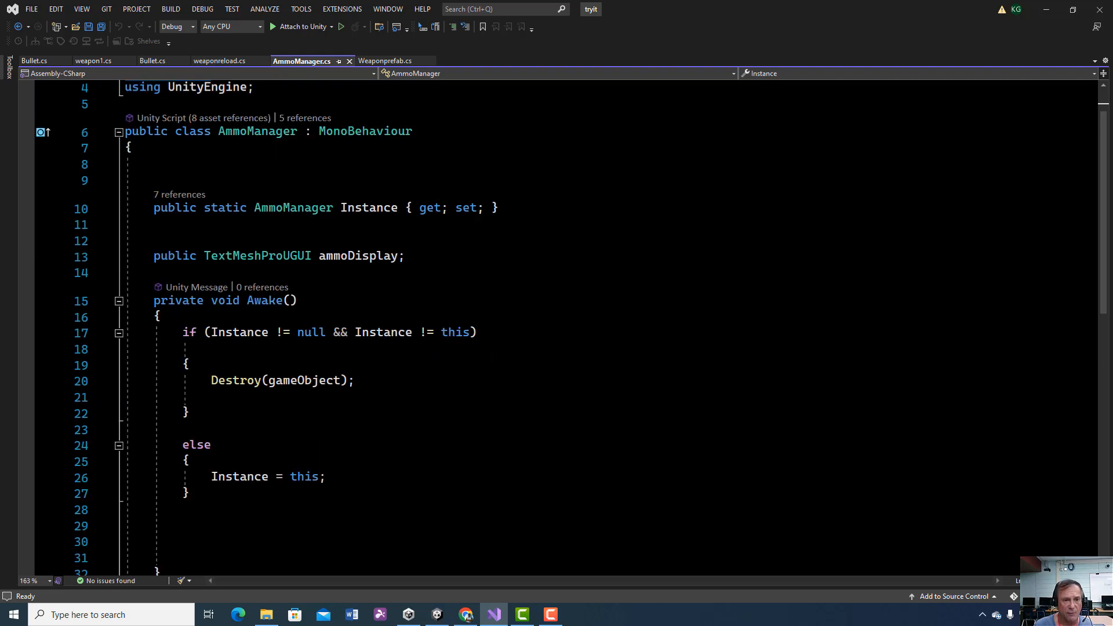
scroll(556, 328, "up", 1)
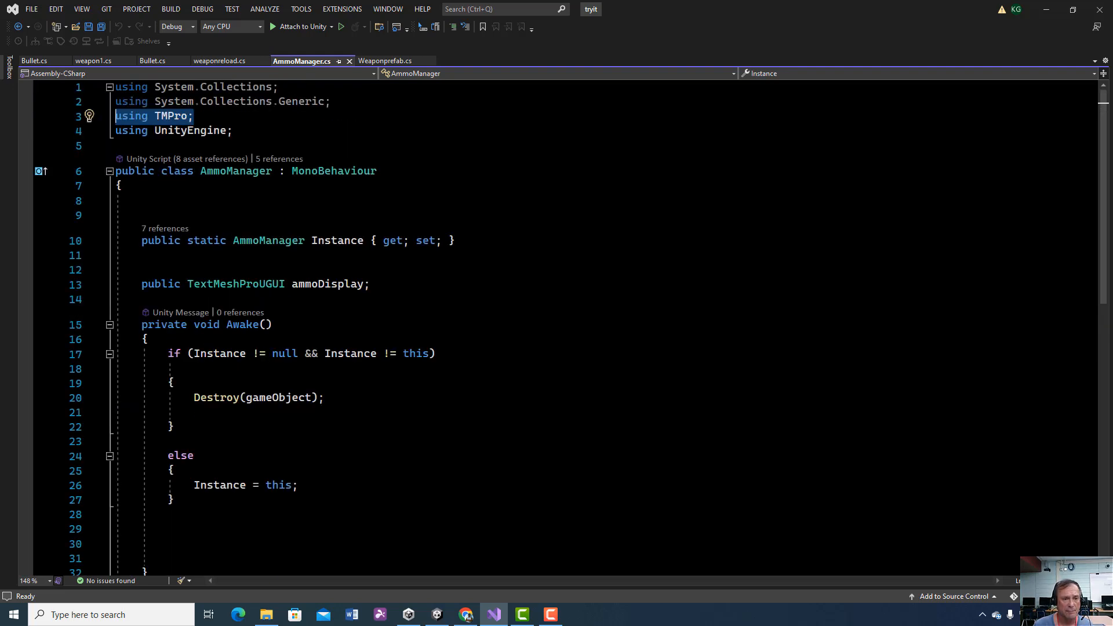
- Switch back to Unity and look up the Ammo Manager script among the components available for the AmmoManager object
left_click(1043, 11)
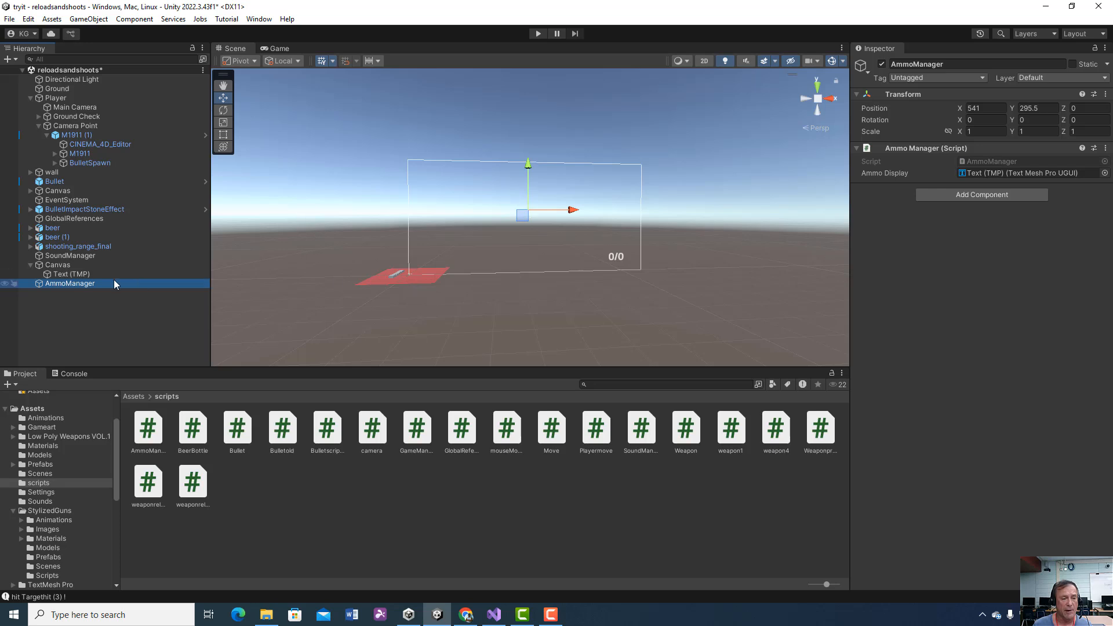
left_click(95, 282)
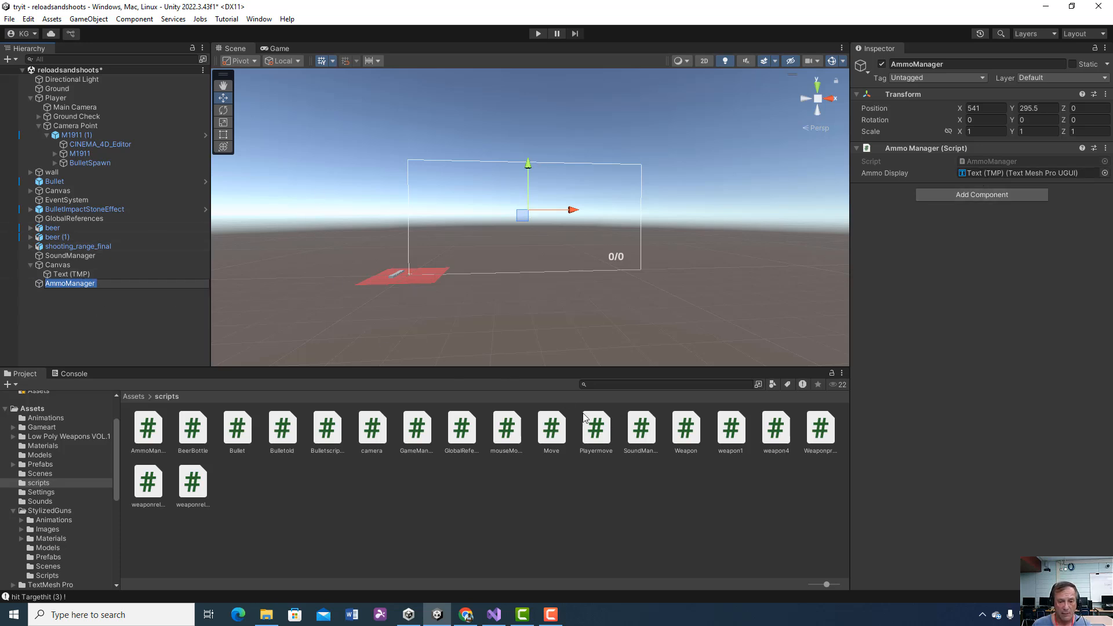
left_click(982, 194)
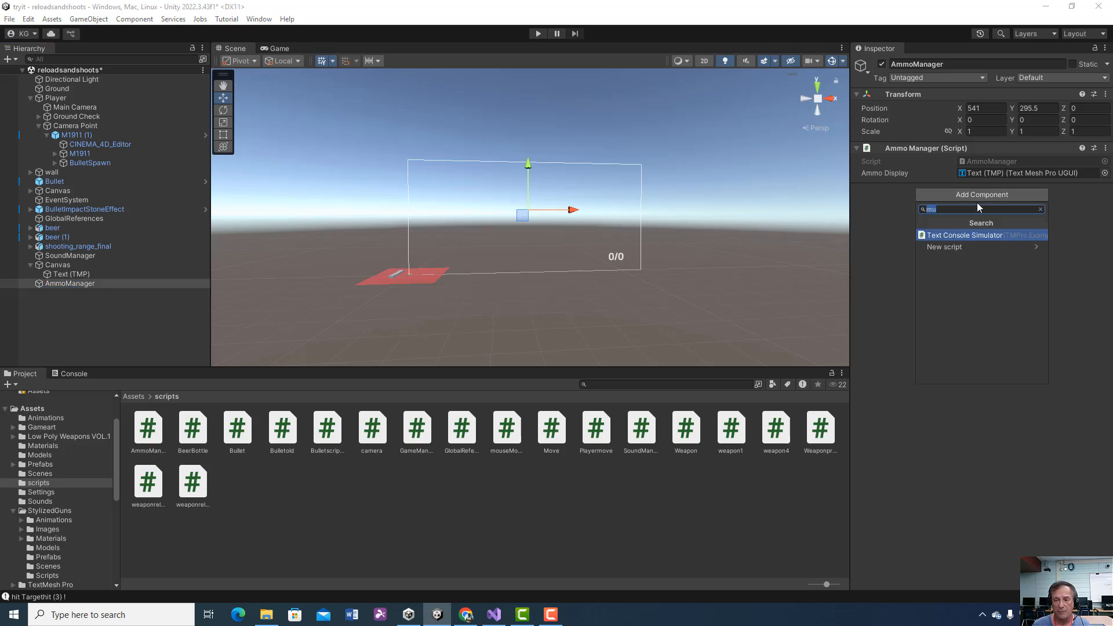
type("a")
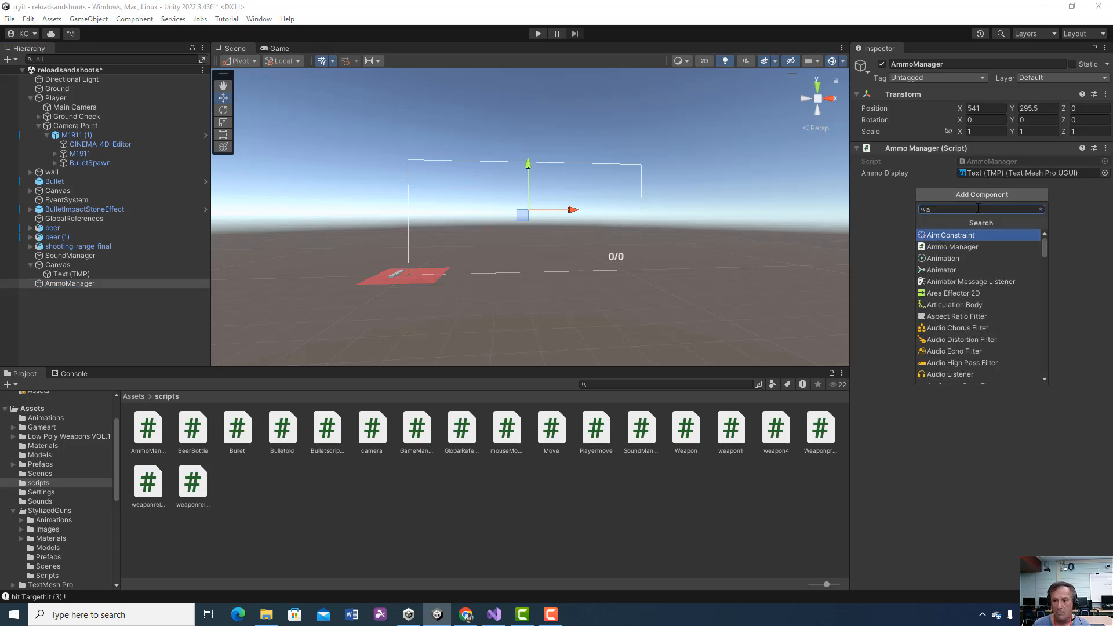
left_click(118, 291)
left_click(87, 283)
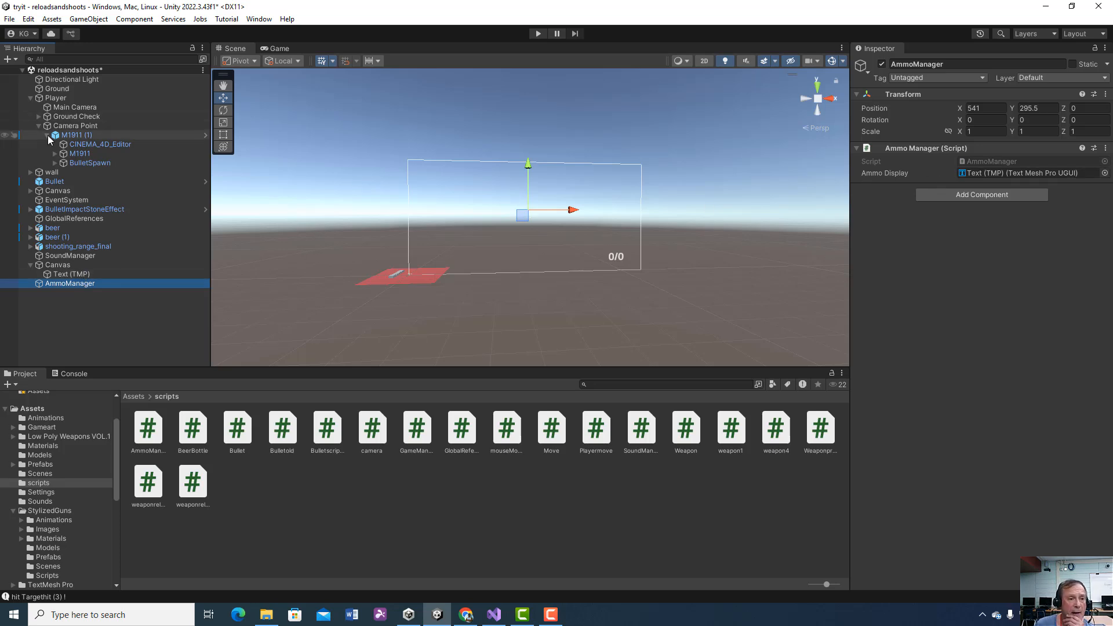
- Inspect the M1911 (1) gun's Weapon 1 script settings and expand its BulletSpawn object
double_click(70, 135)
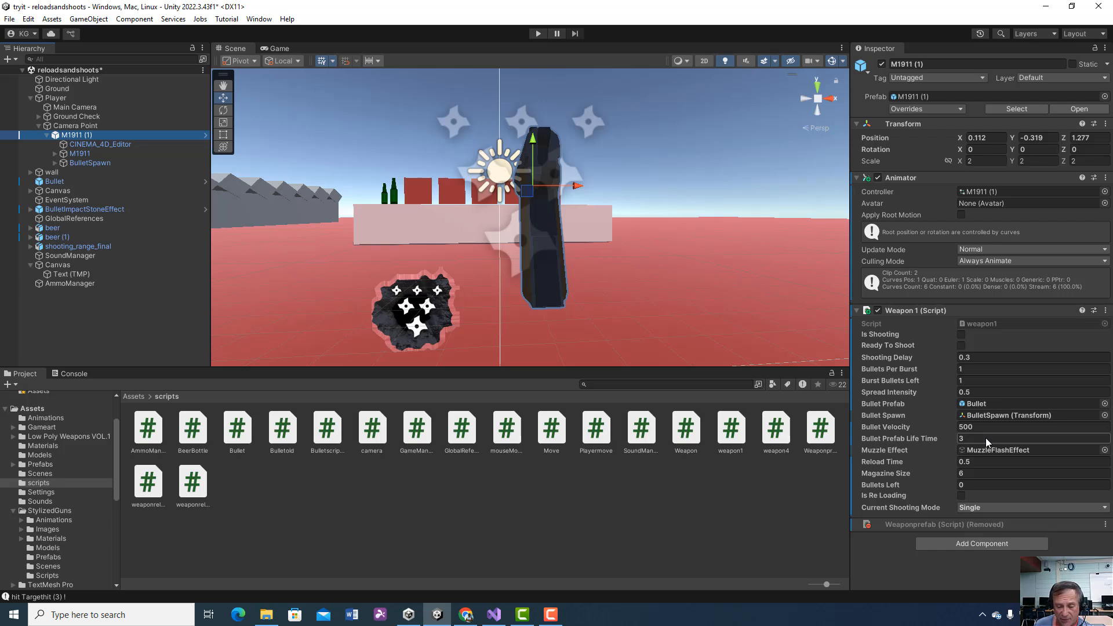
left_click(55, 163)
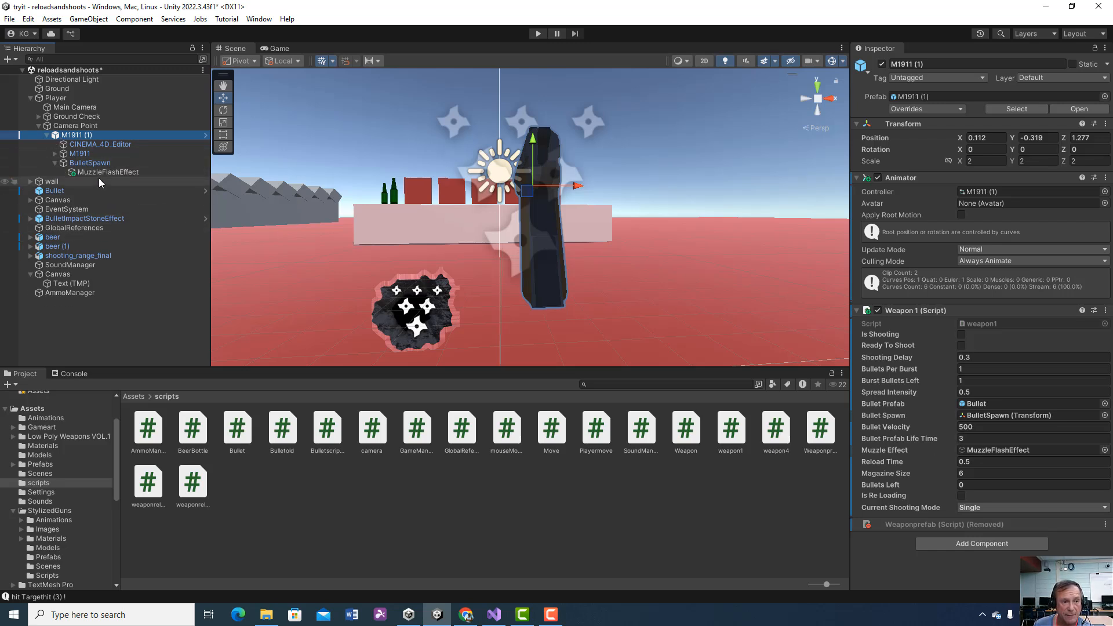
- Set the M1911 (1) gun's Reload Time to 1.5 and play-test it by firing all six rounds, reloading and stopping the game
left_click(969, 461)
type("1.5")
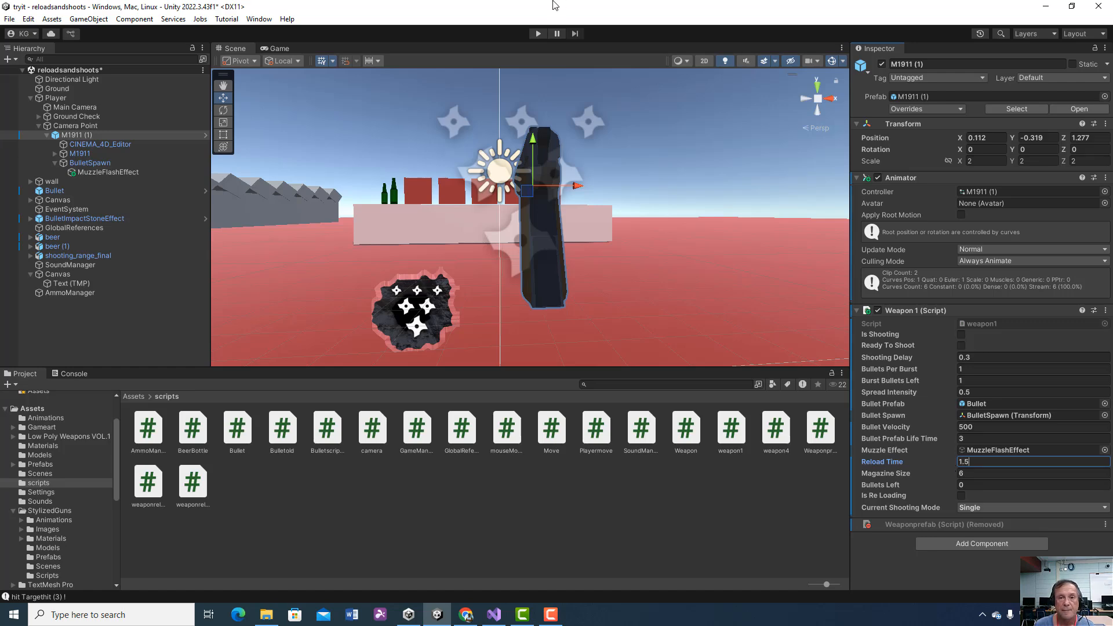
left_click(537, 33)
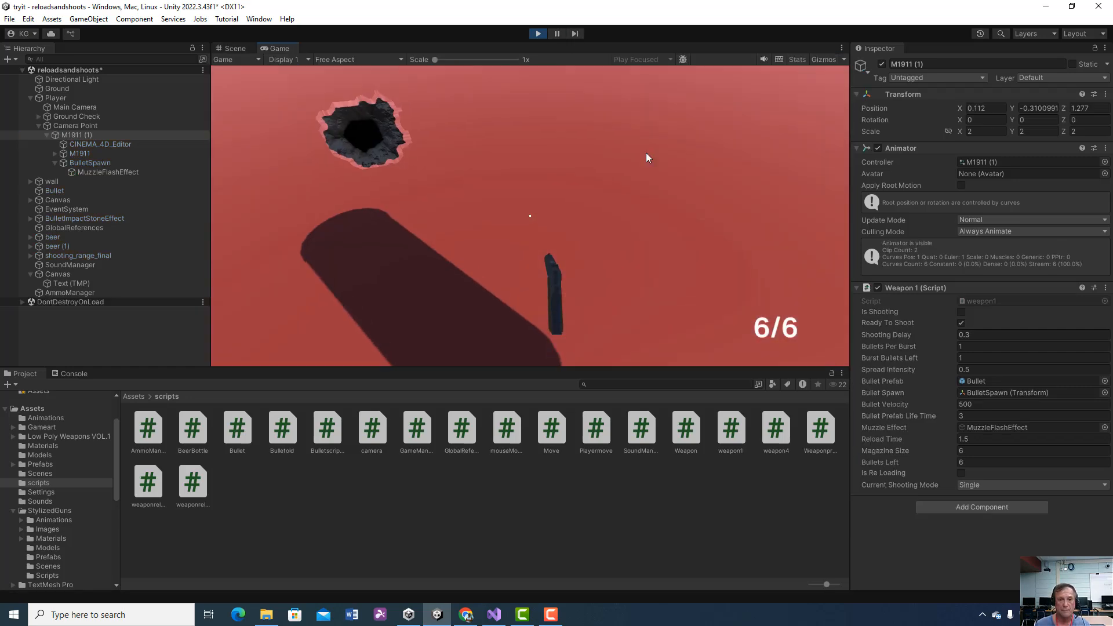
left_click(602, 81)
left_click(594, 81)
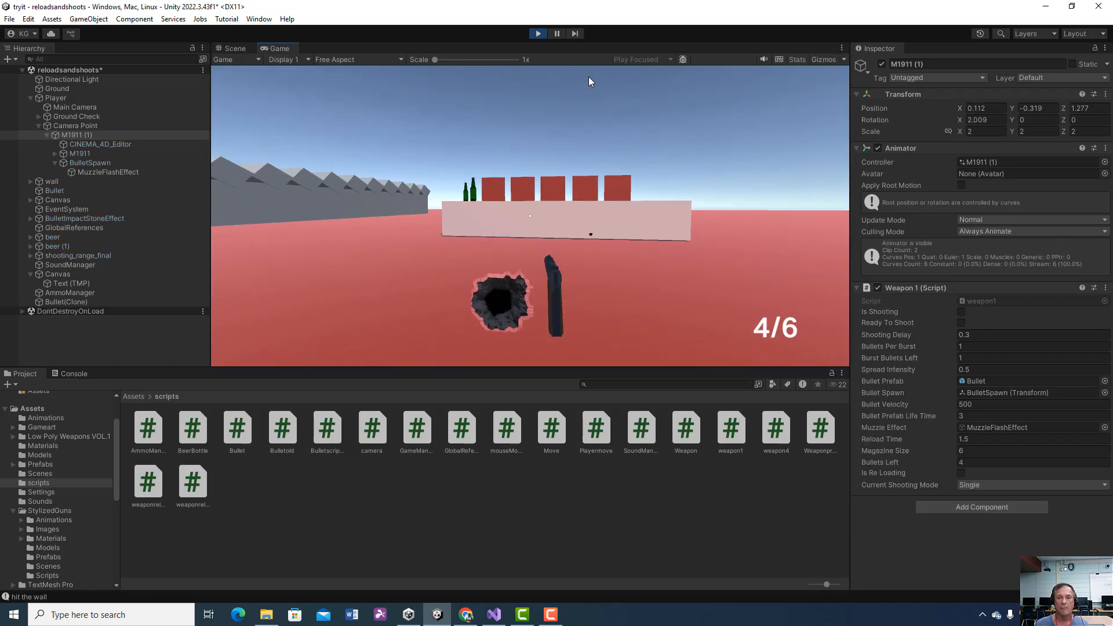
left_click(593, 81)
left_click(599, 81)
left_click(603, 82)
left_click(605, 80)
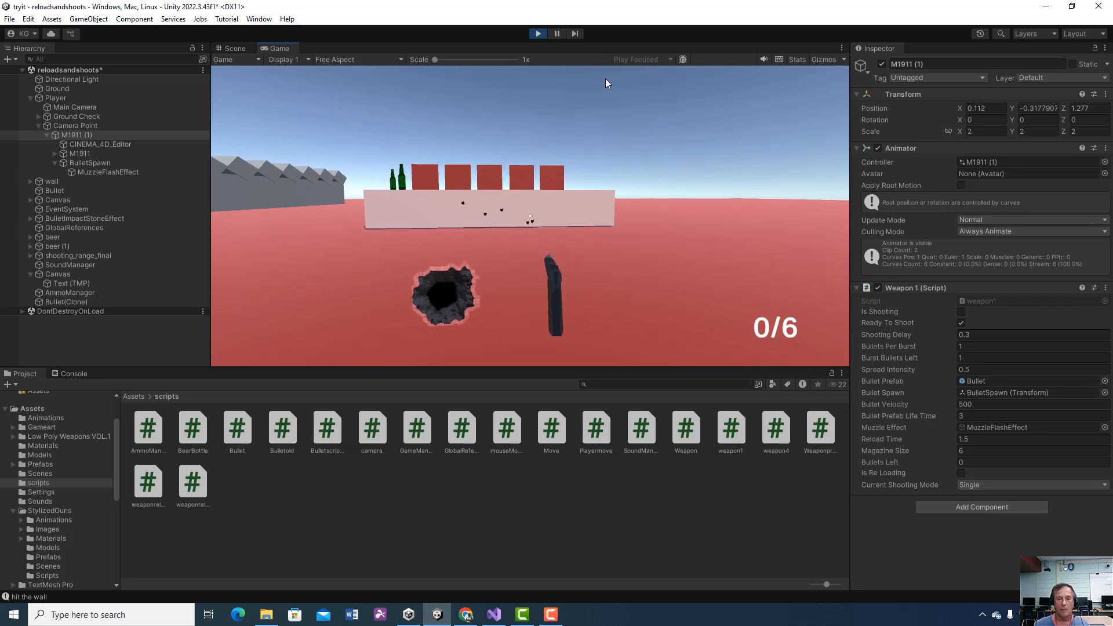
key("r")
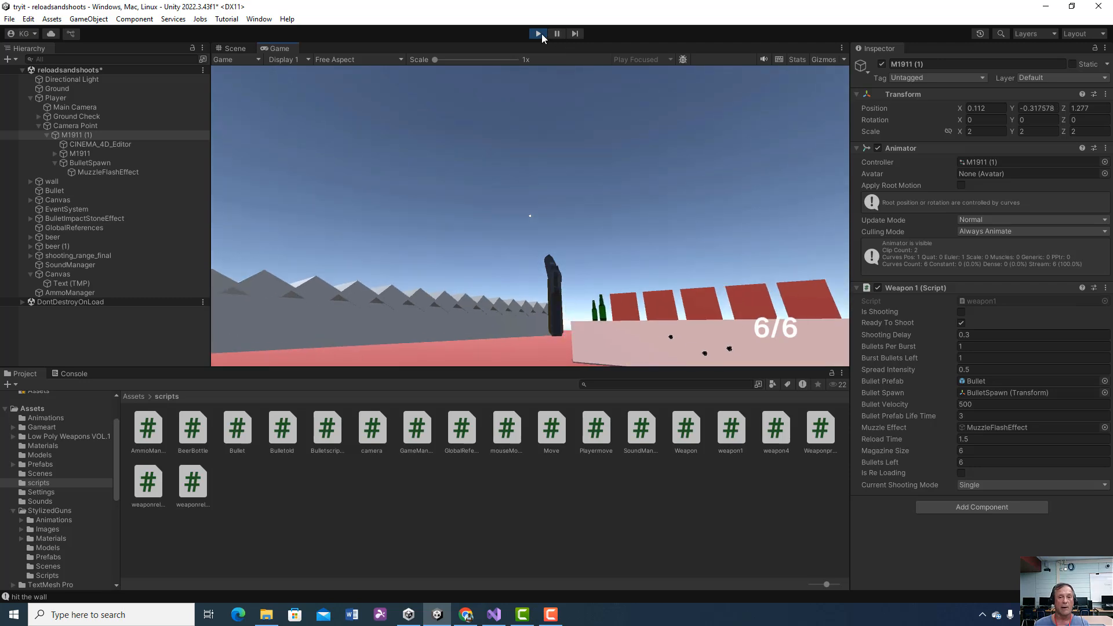
left_click(539, 34)
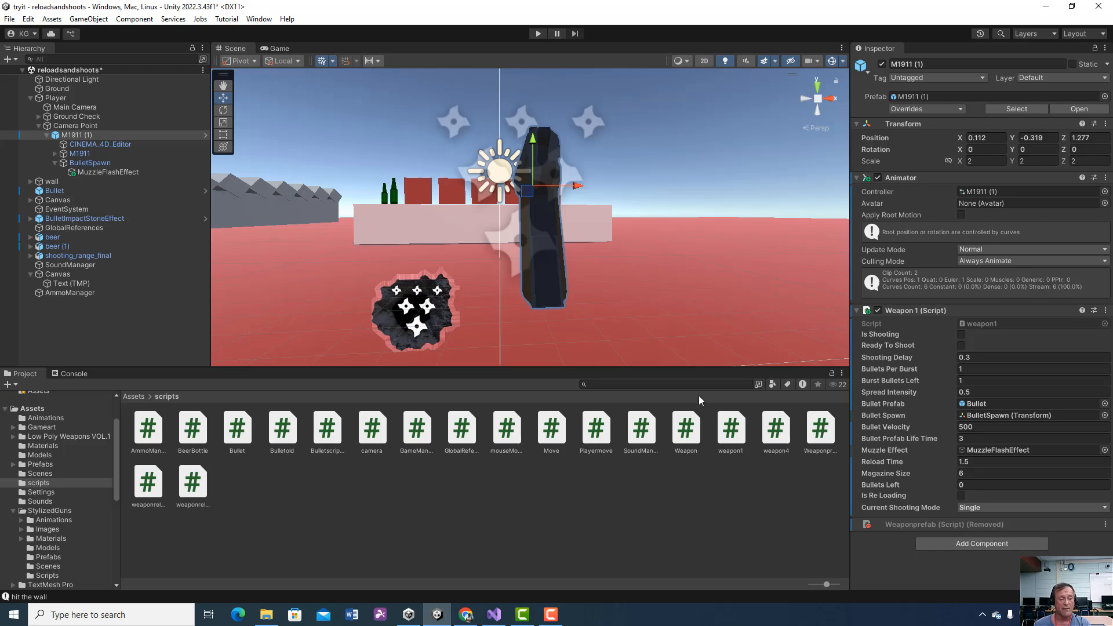
- Review the script components on M1911 (1) and AmmoManager in Unity, along with the variable declarations in weapon1.cs in Visual Studio
left_click(95, 134)
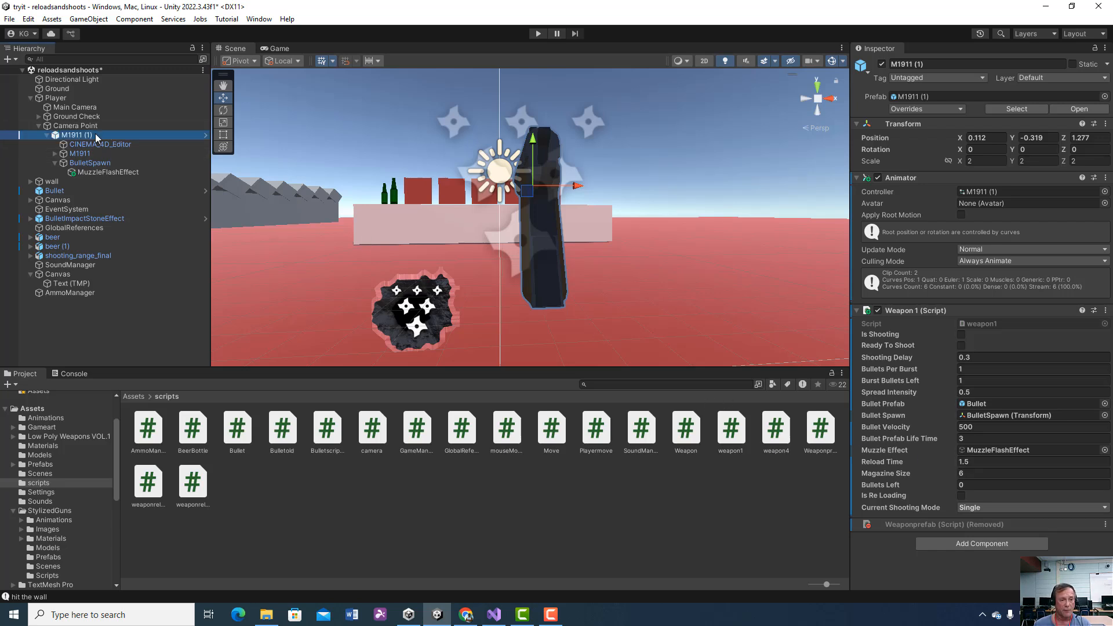
left_click(83, 293)
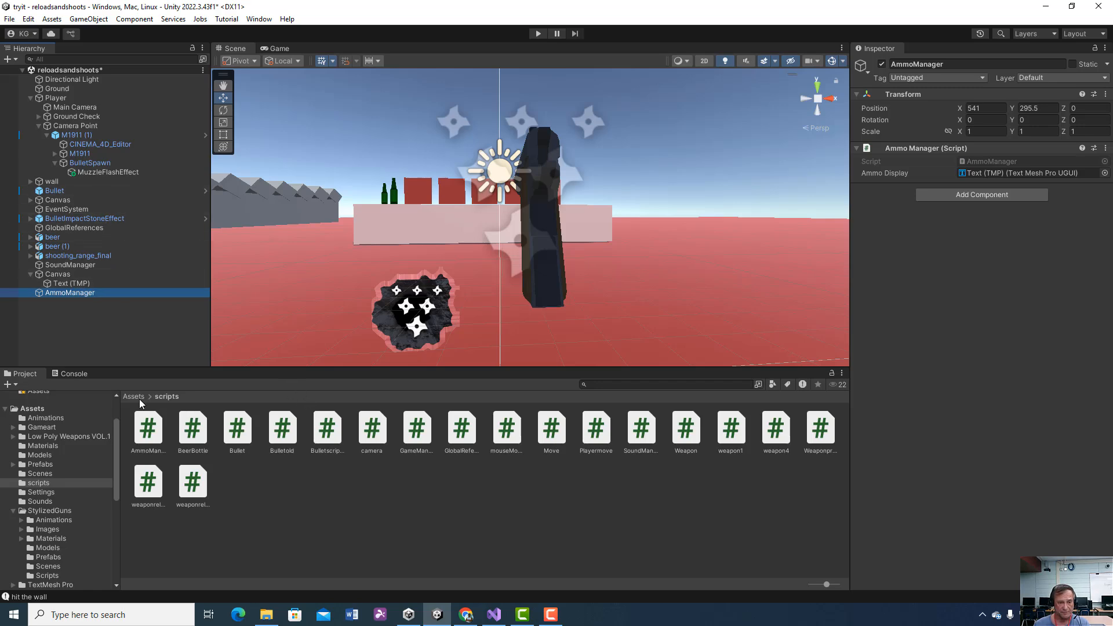
left_click(493, 615)
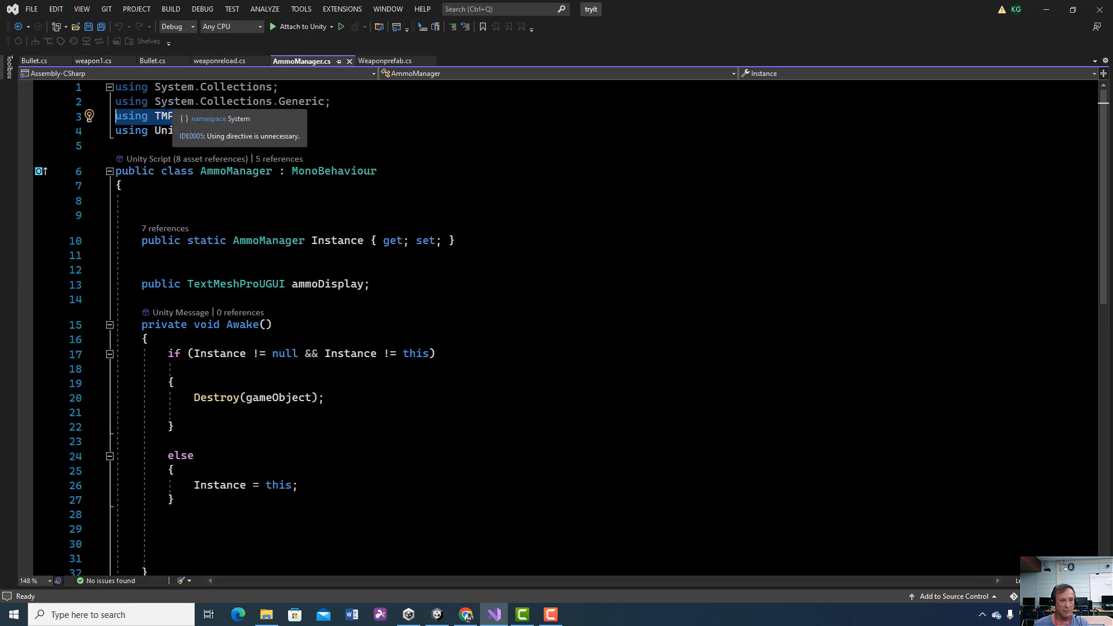
left_click(96, 61)
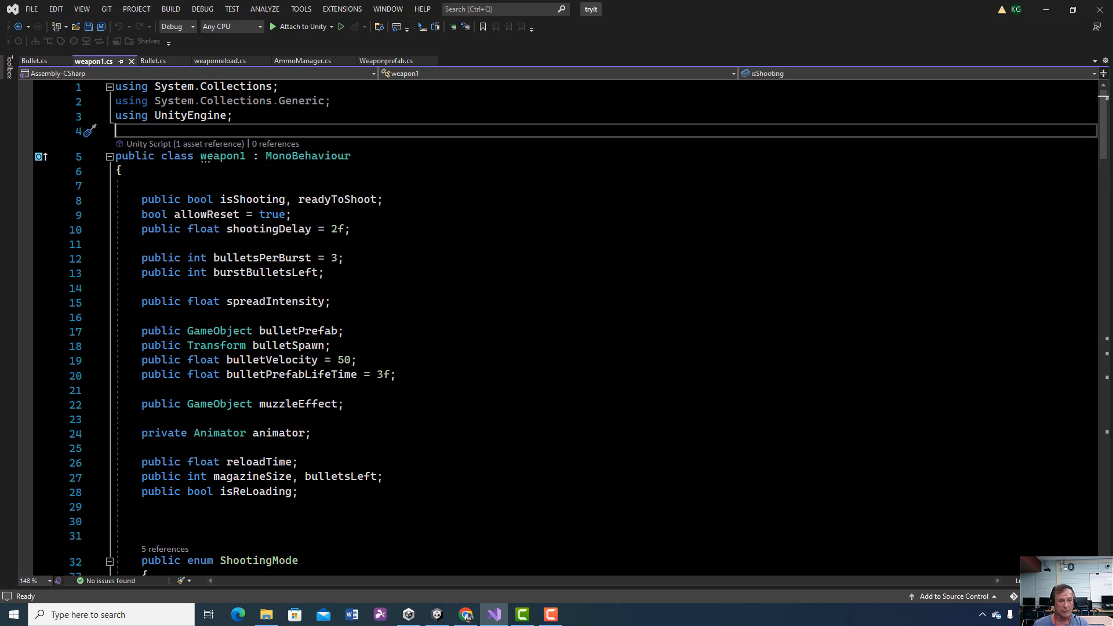
left_click(1045, 9)
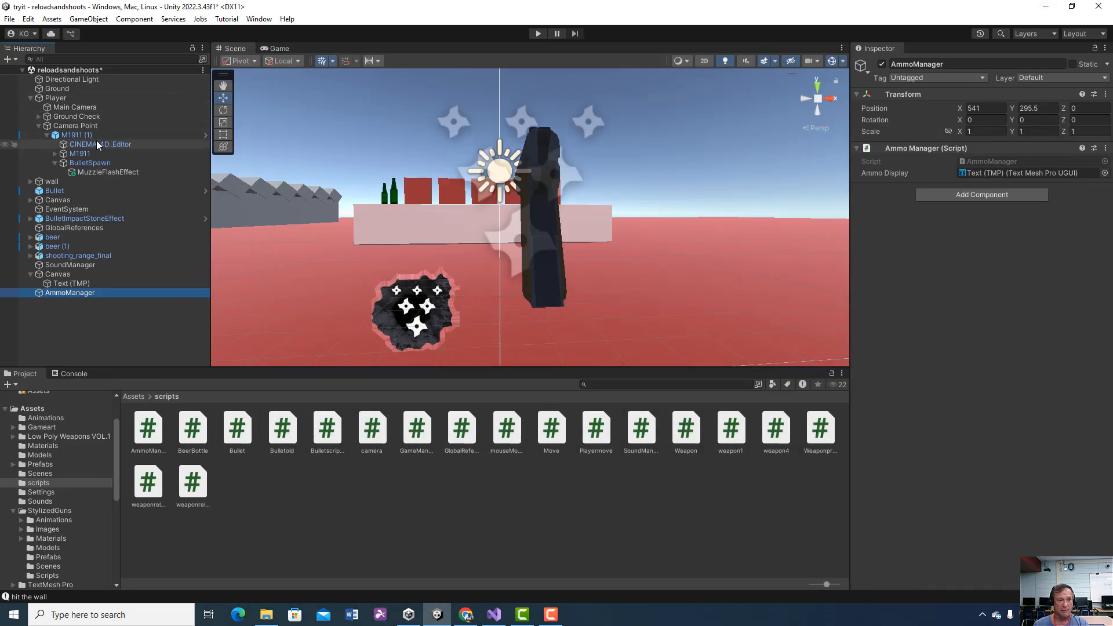
left_click(148, 135)
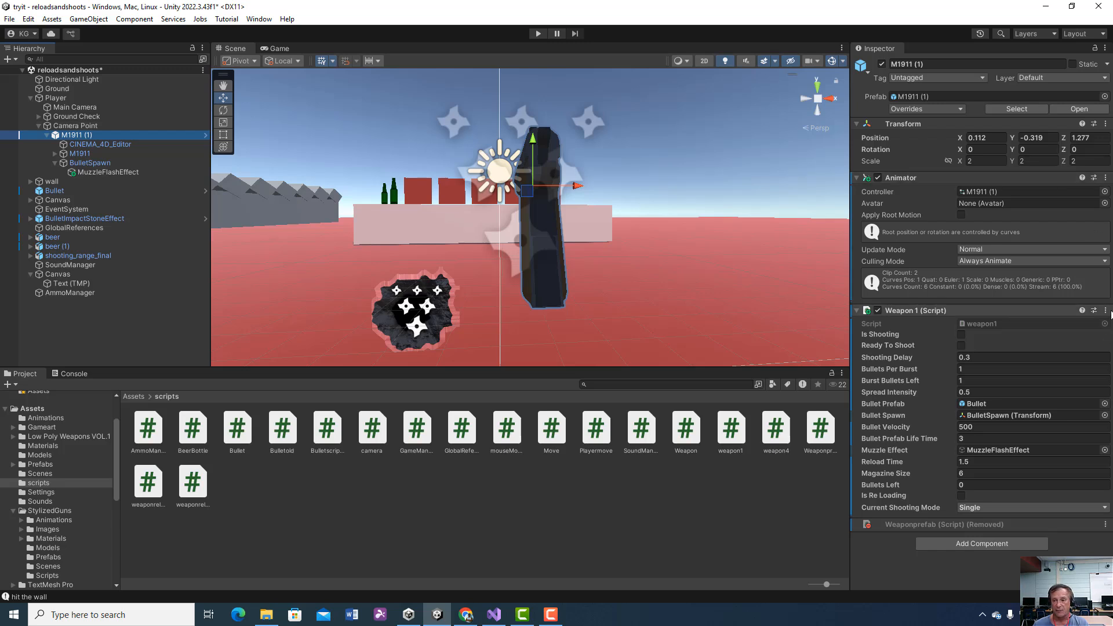